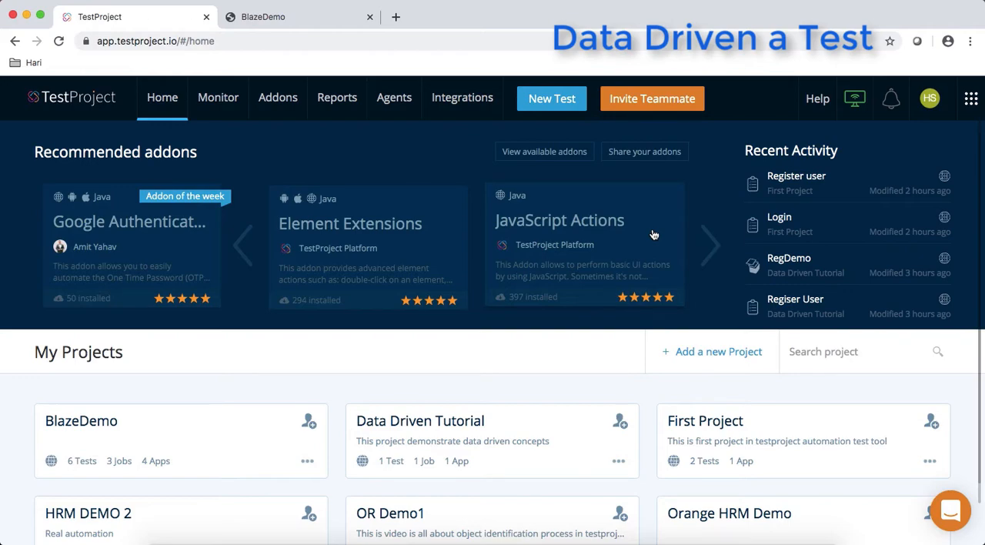
- Open the Data Driven Tutorial project and review the recorded steps of its Regiser User test
{"action": "scroll", "coordinate": [401, 333], "scroll_direction": "down", "scroll_amount": 3}
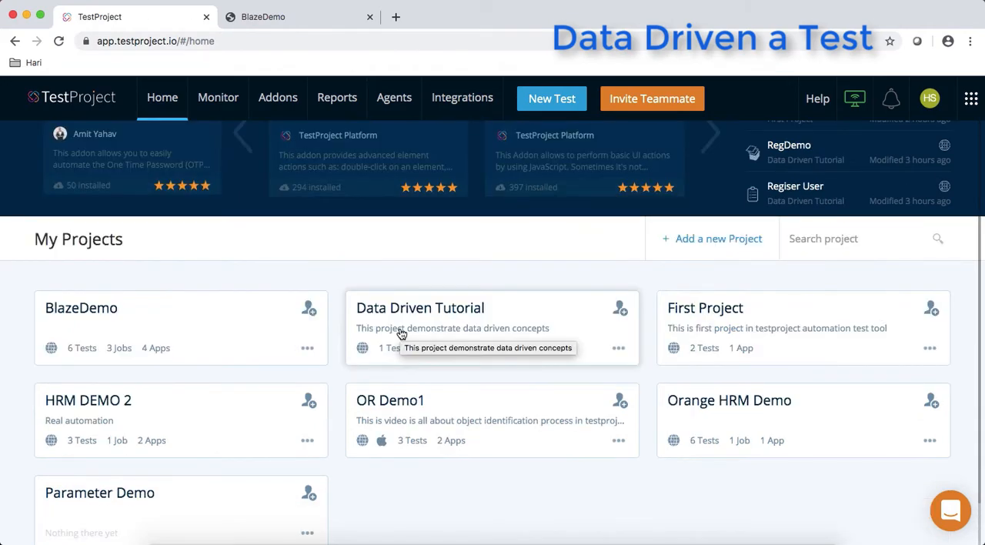
{"action": "left_click", "coordinate": [438, 319]}
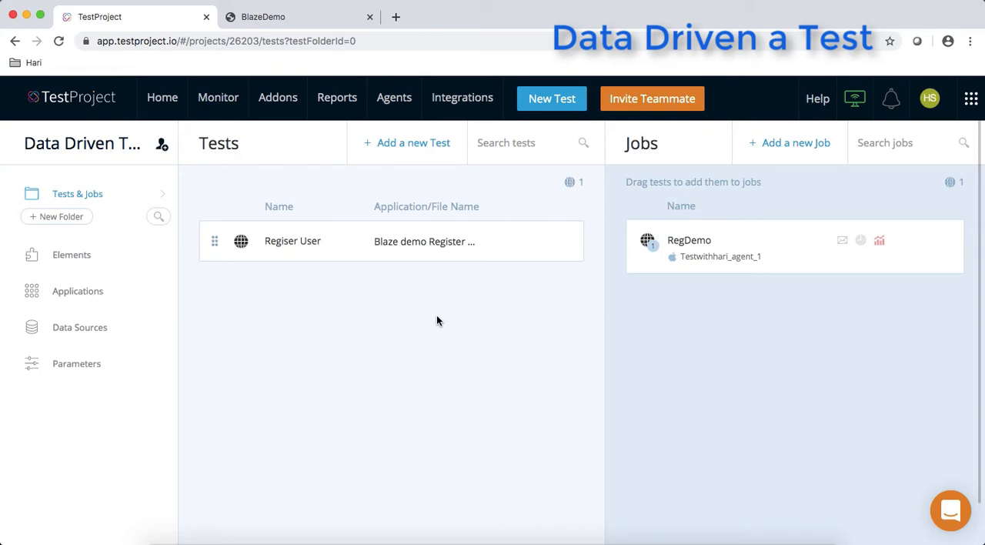
{"action": "left_click", "coordinate": [444, 250]}
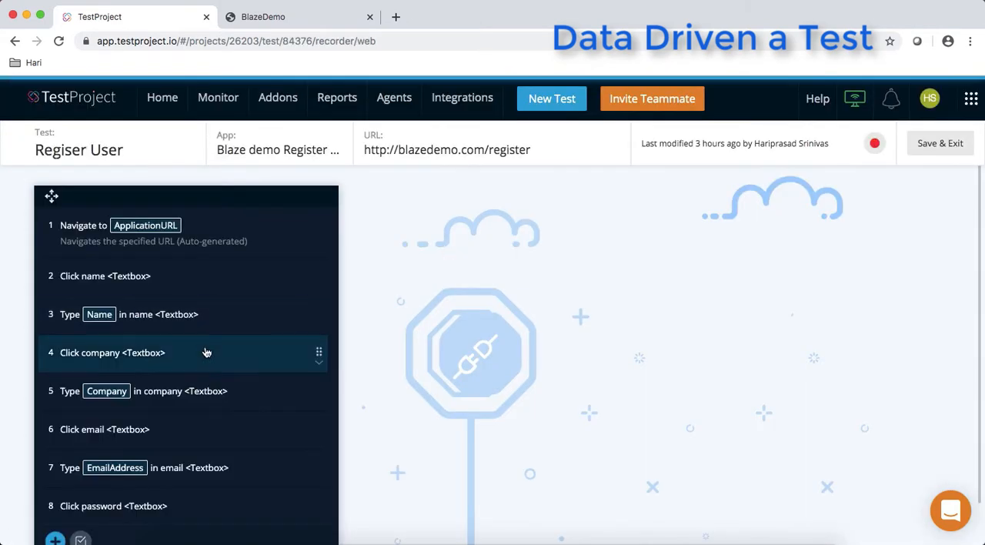
{"action": "scroll", "coordinate": [211, 338], "scroll_direction": "down", "scroll_amount": 1}
{"action": "scroll", "coordinate": [207, 330], "scroll_direction": "down", "scroll_amount": 1}
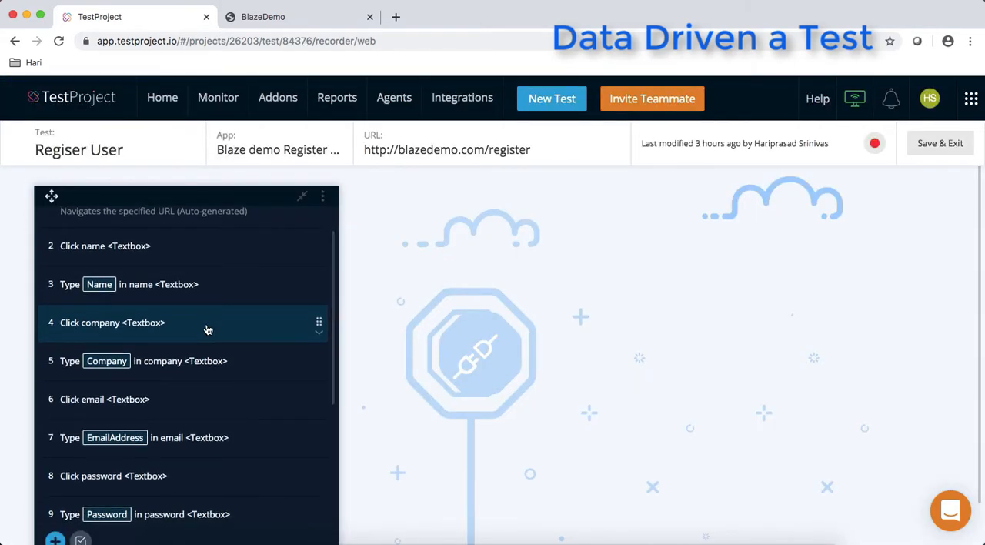
- View the BlazeDemo site's registration form, reaching it again from the site's front page through its home and Register links
{"action": "left_click", "coordinate": [269, 20]}
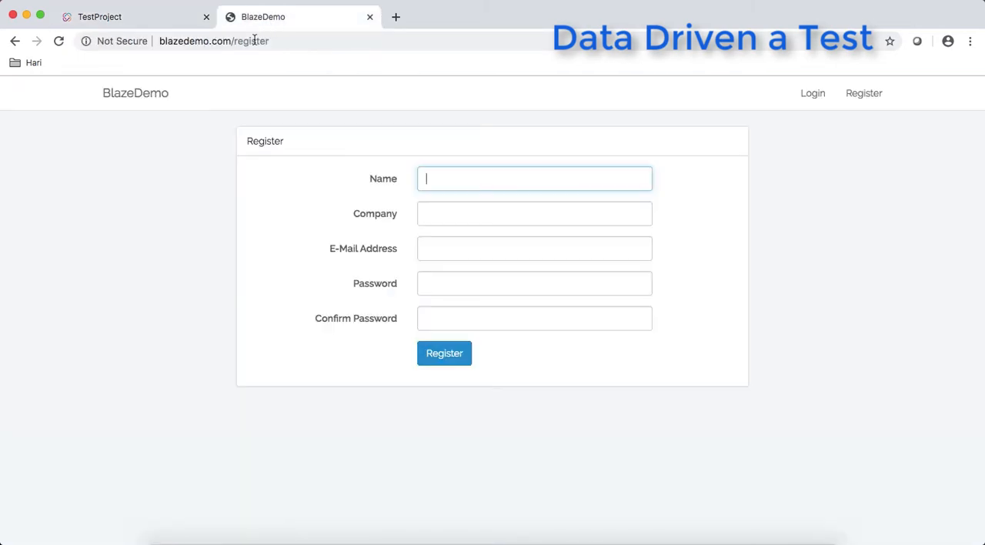
{"action": "left_click", "coordinate": [123, 97]}
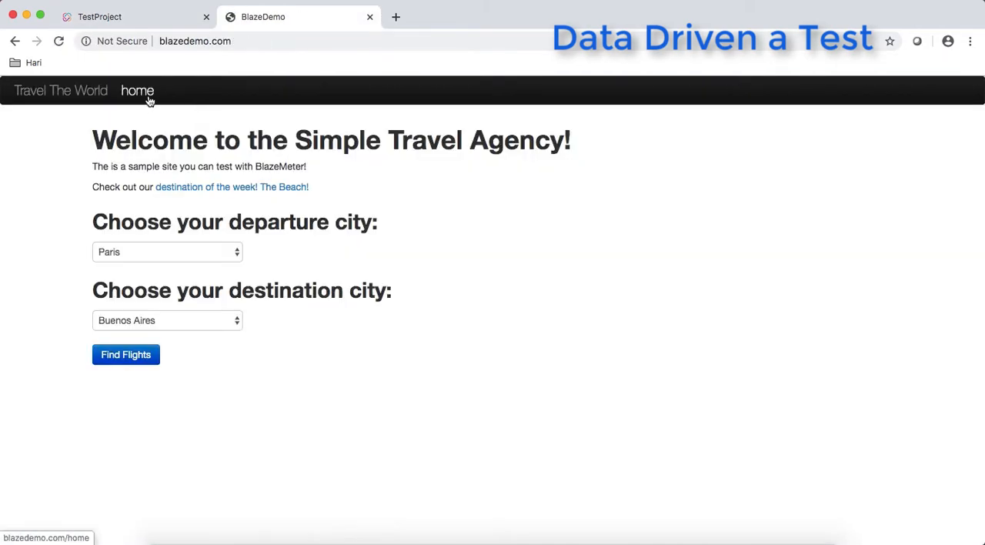
{"action": "left_click", "coordinate": [150, 98]}
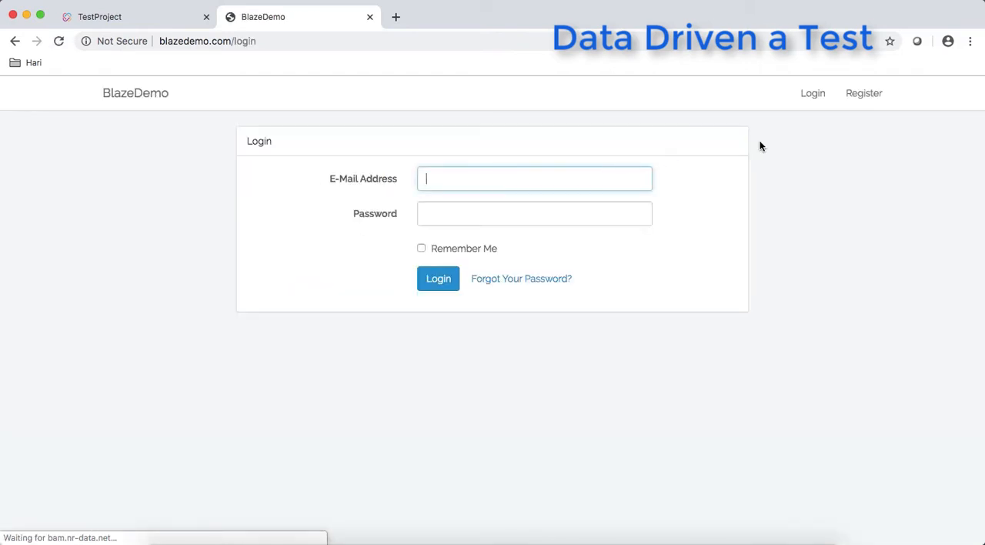
{"action": "left_click", "coordinate": [868, 100]}
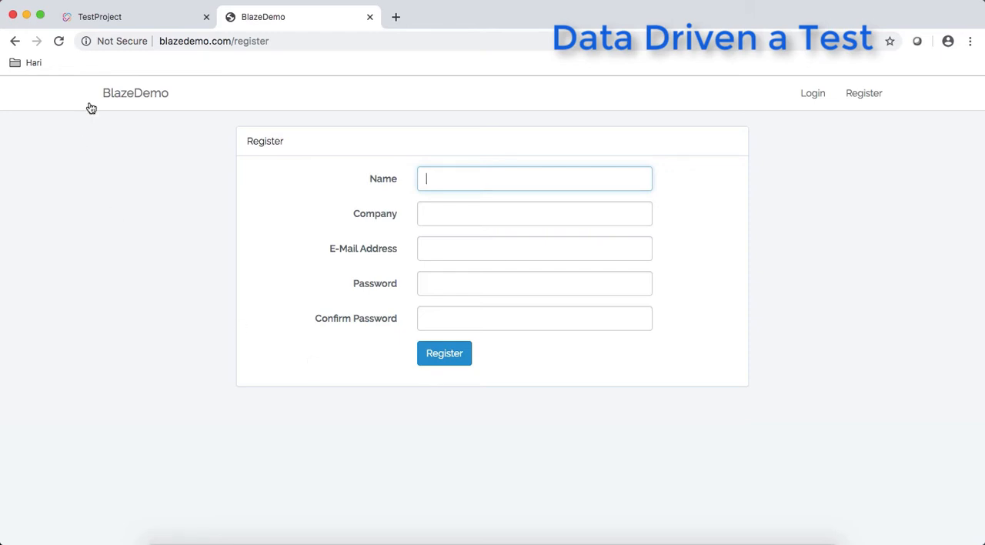
- Return to the Regiser User test's steps, then compare them with the Regiser UserParameters sheet in Excel
{"action": "left_click", "coordinate": [145, 27]}
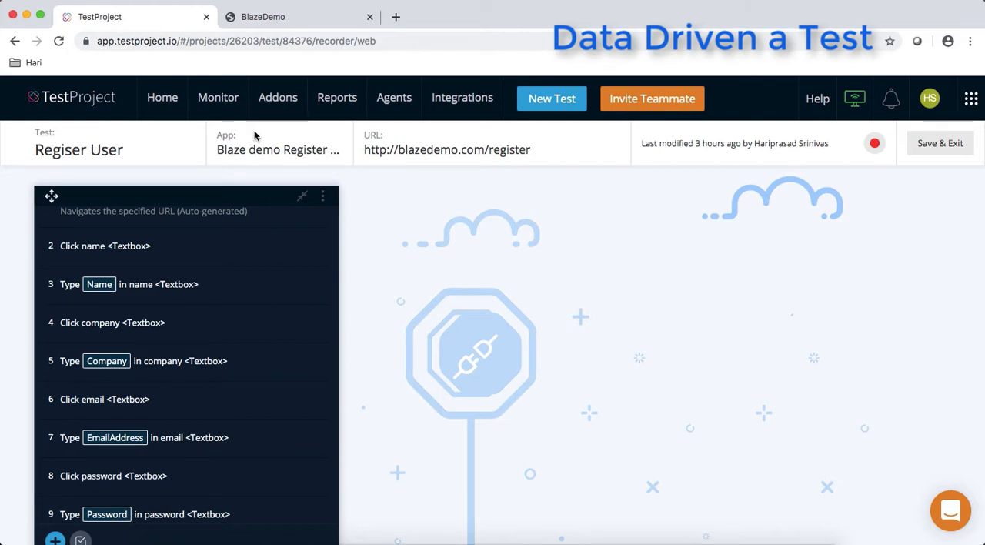
{"action": "scroll", "coordinate": [280, 305], "scroll_direction": "down", "scroll_amount": 2}
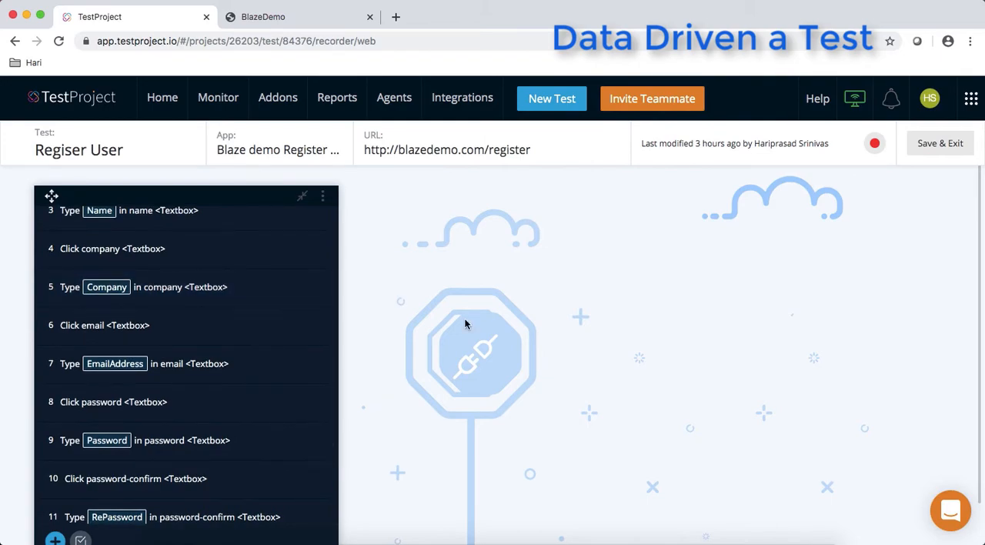
{"action": "left_click", "coordinate": [527, 541]}
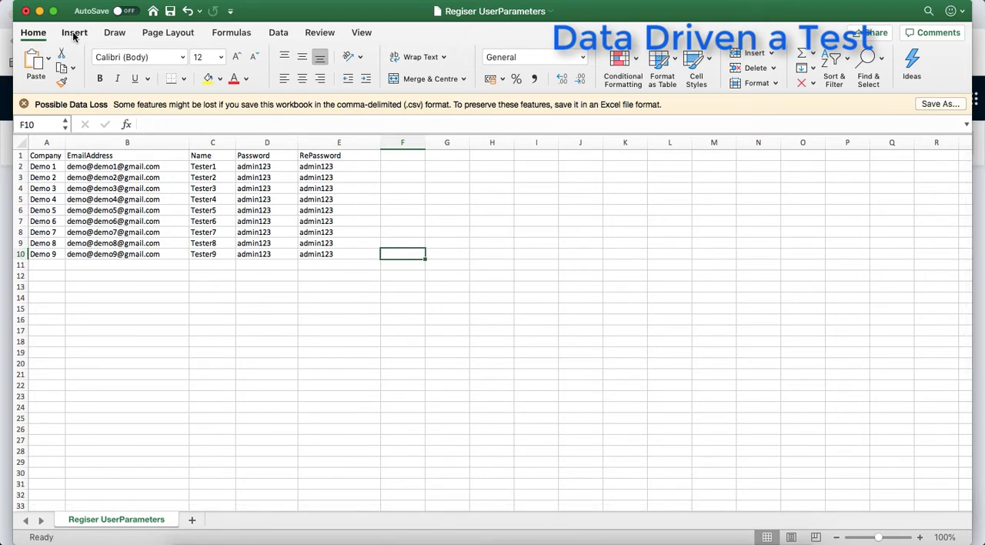
{"action": "left_click", "coordinate": [41, 11]}
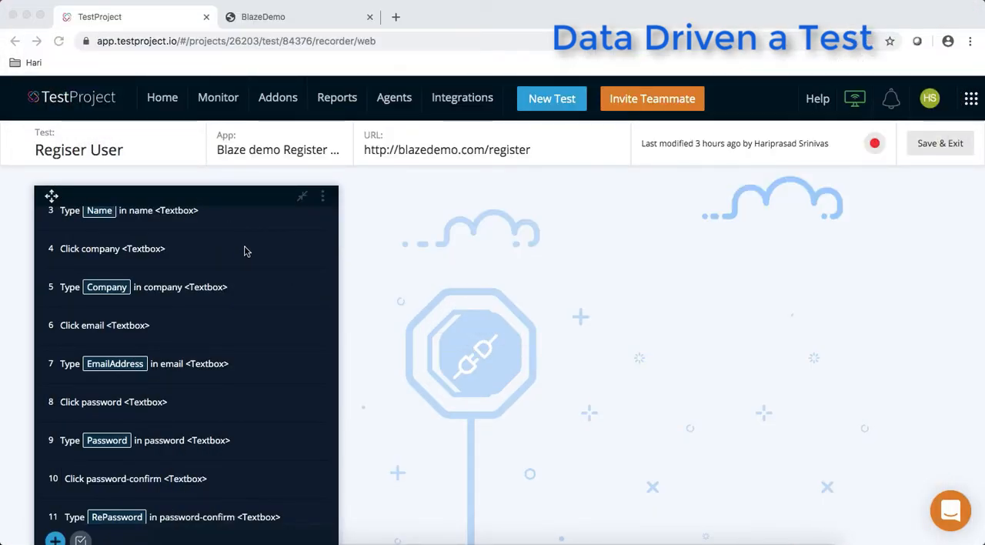
- Examine the Regiser User test's recorded steps and its list of test-level parameters
{"action": "scroll", "coordinate": [237, 307], "scroll_direction": "down", "scroll_amount": 2}
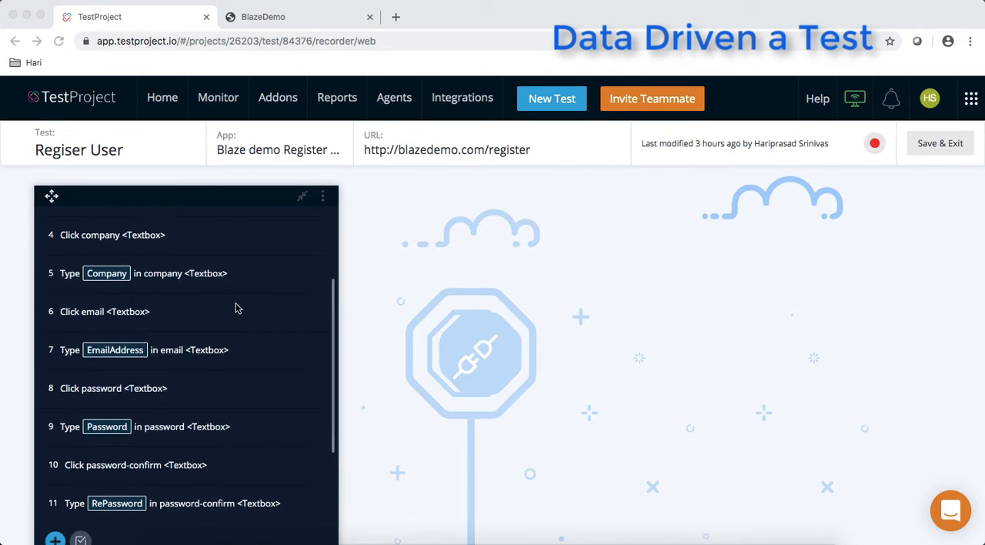
{"action": "scroll", "coordinate": [237, 308], "scroll_direction": "up", "scroll_amount": 3}
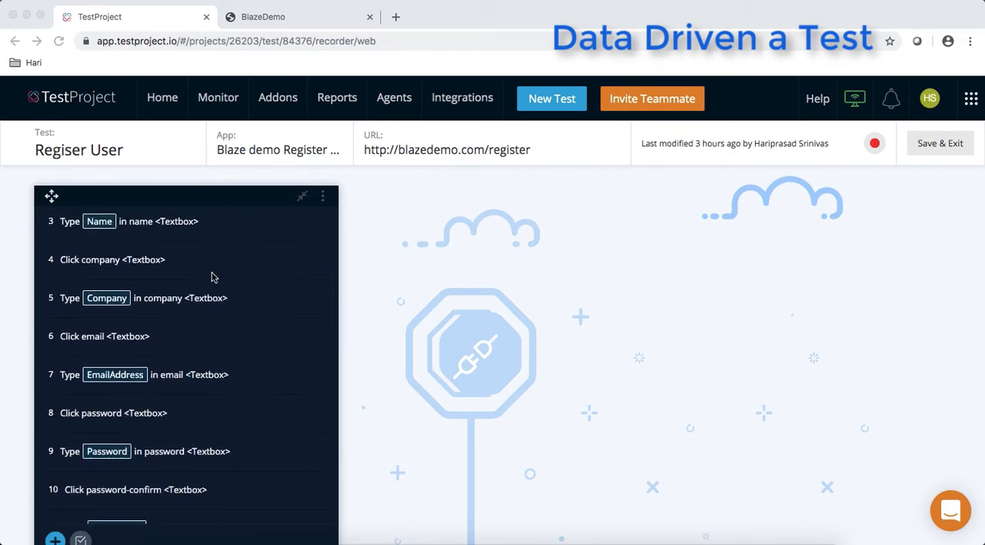
{"action": "scroll", "coordinate": [211, 261], "scroll_direction": "up", "scroll_amount": 3}
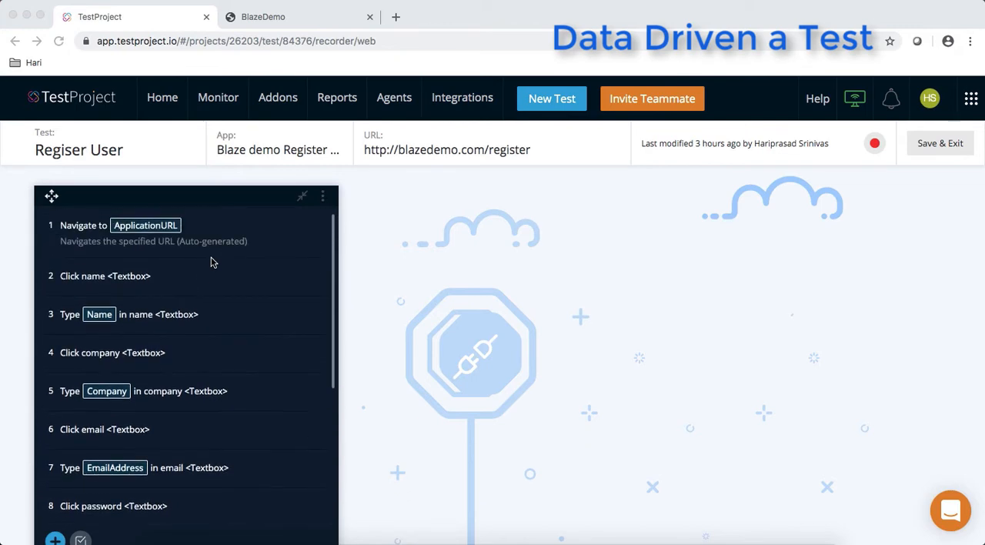
{"action": "scroll", "coordinate": [210, 262], "scroll_direction": "down", "scroll_amount": 6}
{"action": "scroll", "coordinate": [211, 261], "scroll_direction": "up", "scroll_amount": 5}
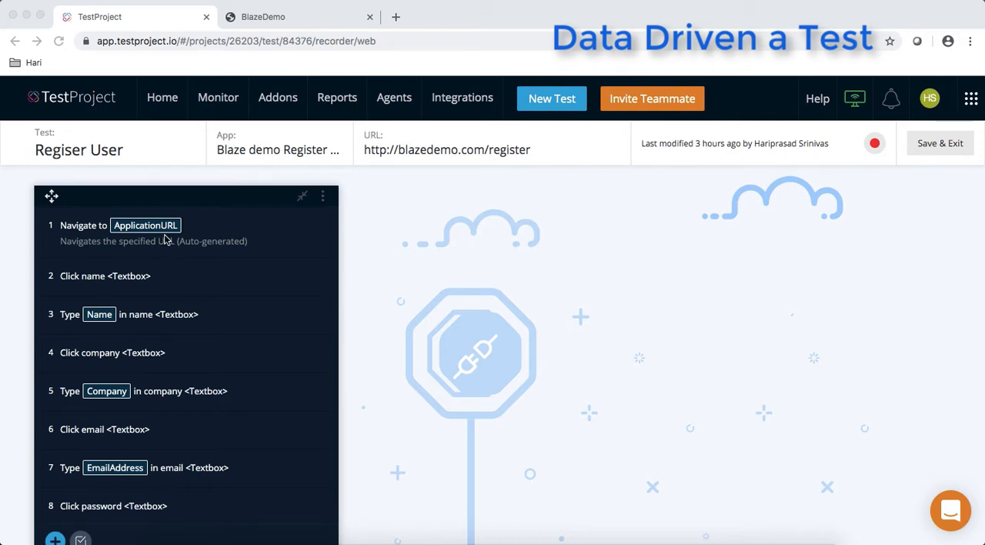
{"action": "left_click", "coordinate": [322, 195]}
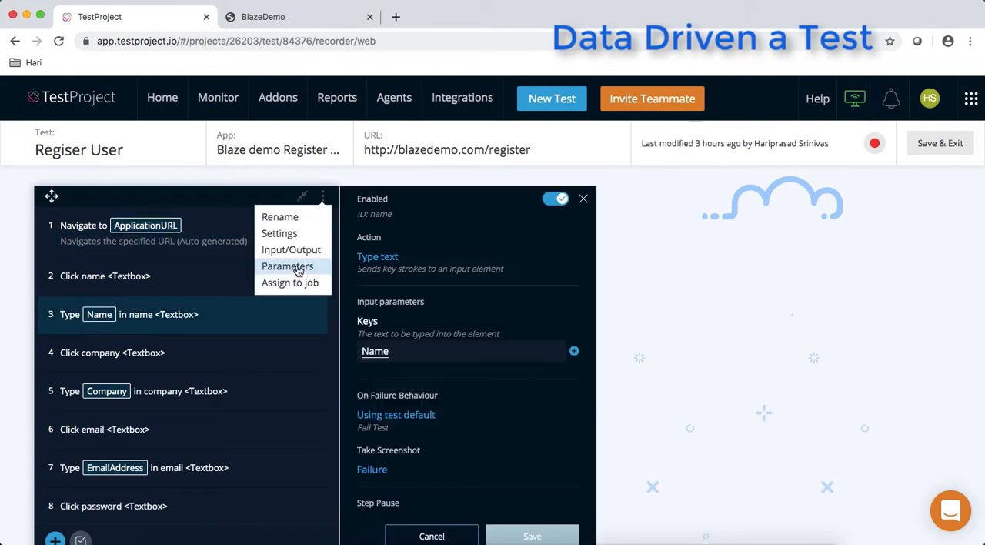
{"action": "left_click", "coordinate": [296, 271]}
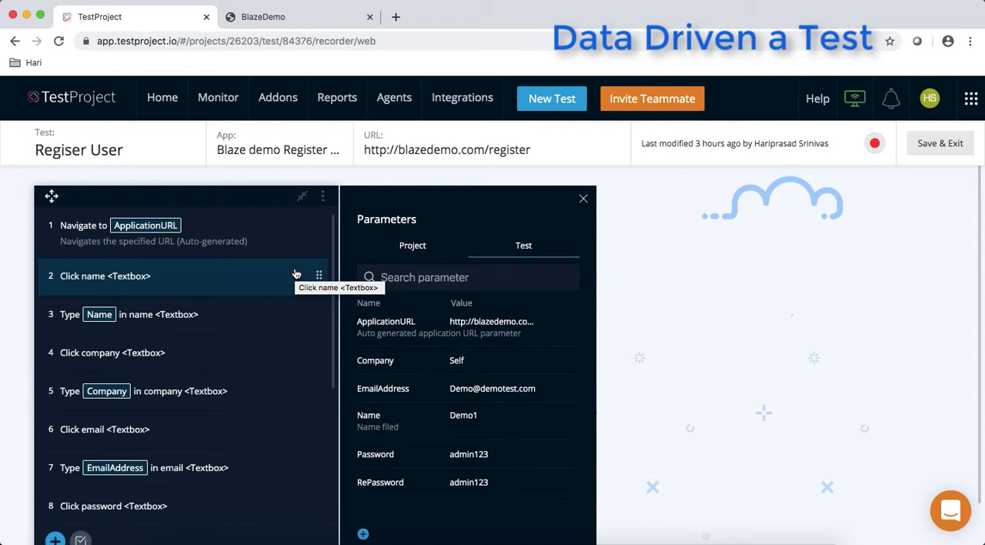
{"action": "scroll", "coordinate": [425, 387], "scroll_direction": "down", "scroll_amount": 1}
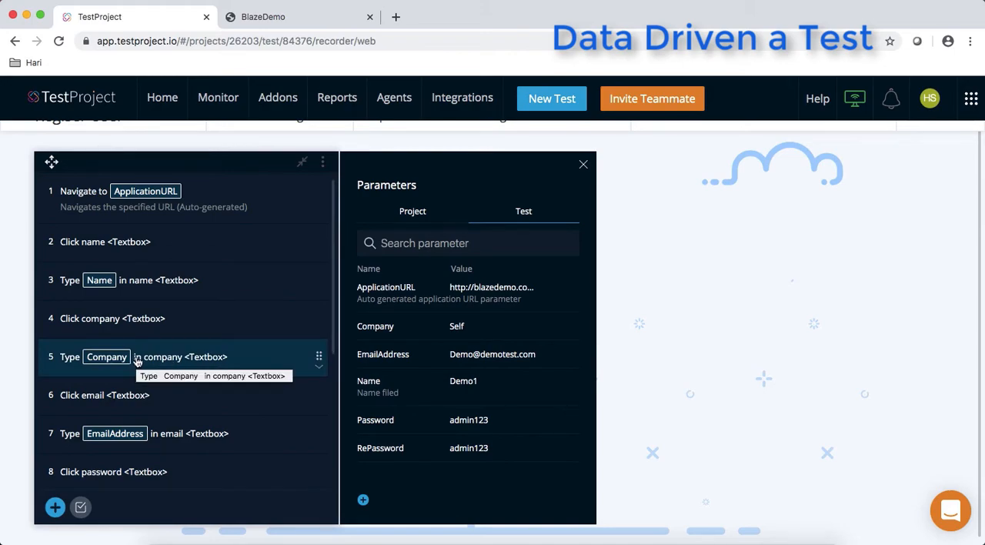
- Inspect the data source options of the Regiser User test in the RegDemo job, then view the Regiser UserParameters sheet in Excel
{"action": "left_click", "coordinate": [167, 107]}
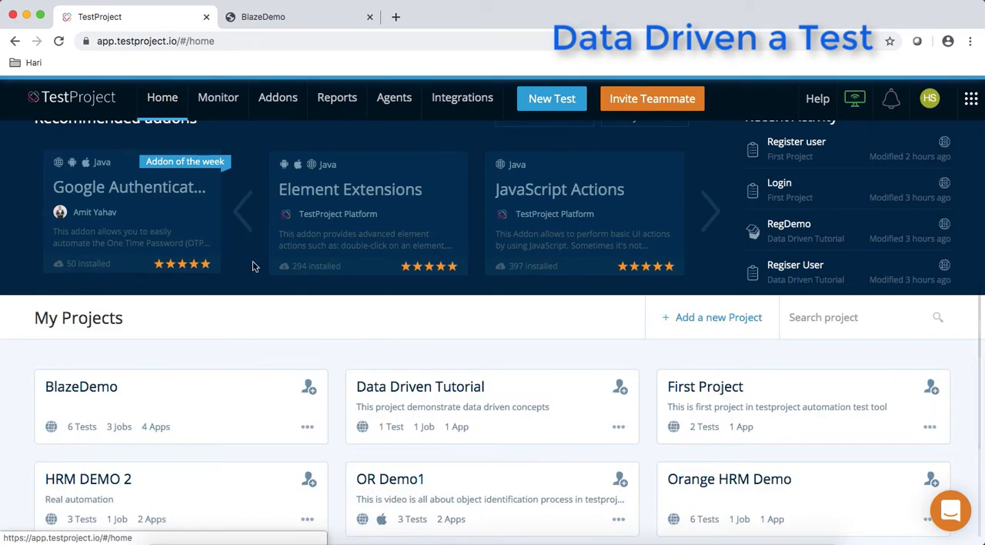
{"action": "left_click", "coordinate": [428, 401]}
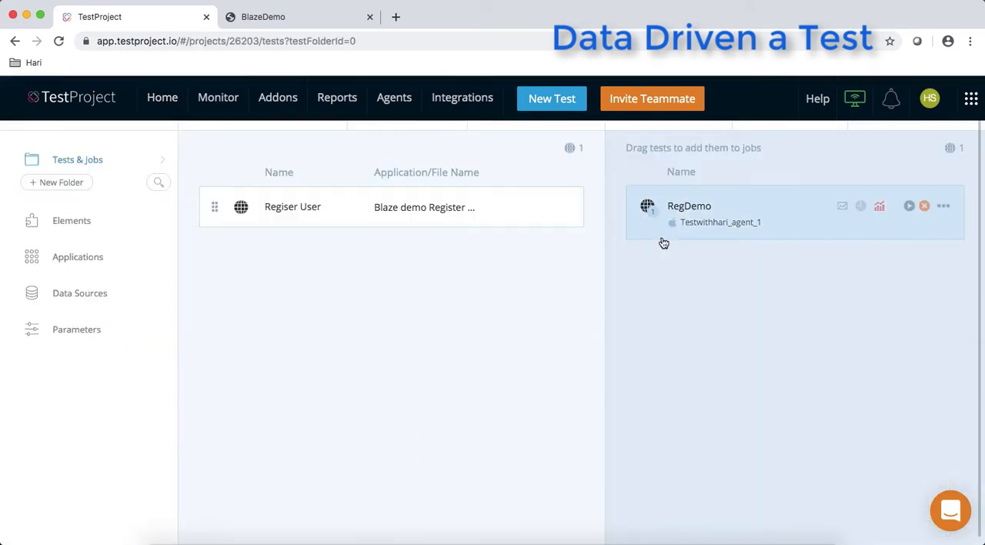
{"action": "left_click", "coordinate": [709, 224]}
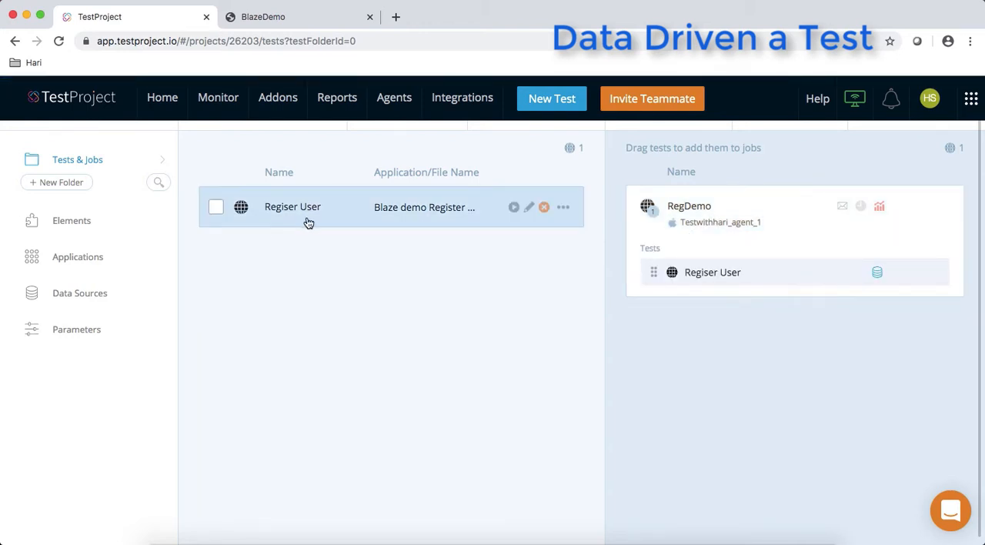
{"action": "left_click", "coordinate": [878, 273]}
{"action": "left_click", "coordinate": [378, 261]}
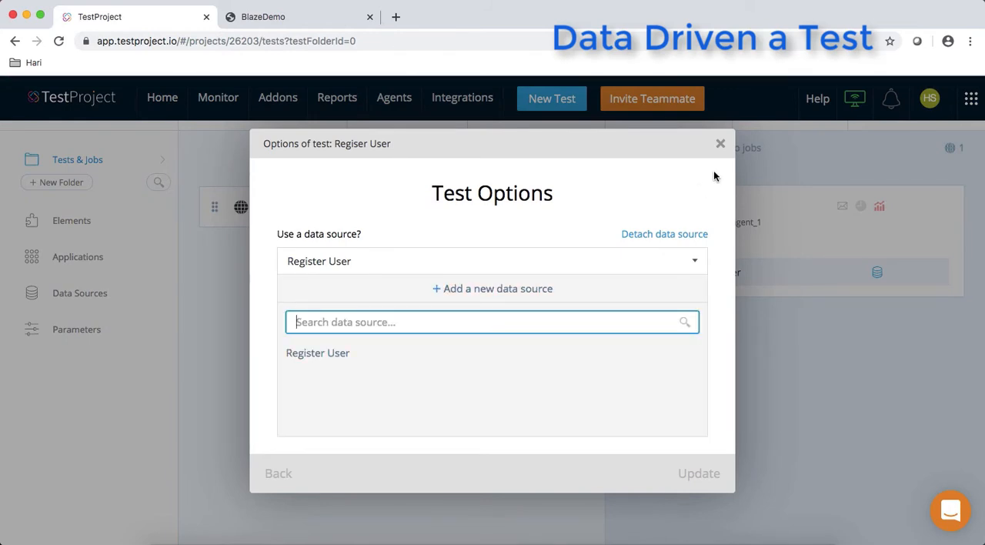
{"action": "left_click", "coordinate": [721, 143]}
{"action": "left_click", "coordinate": [721, 142]}
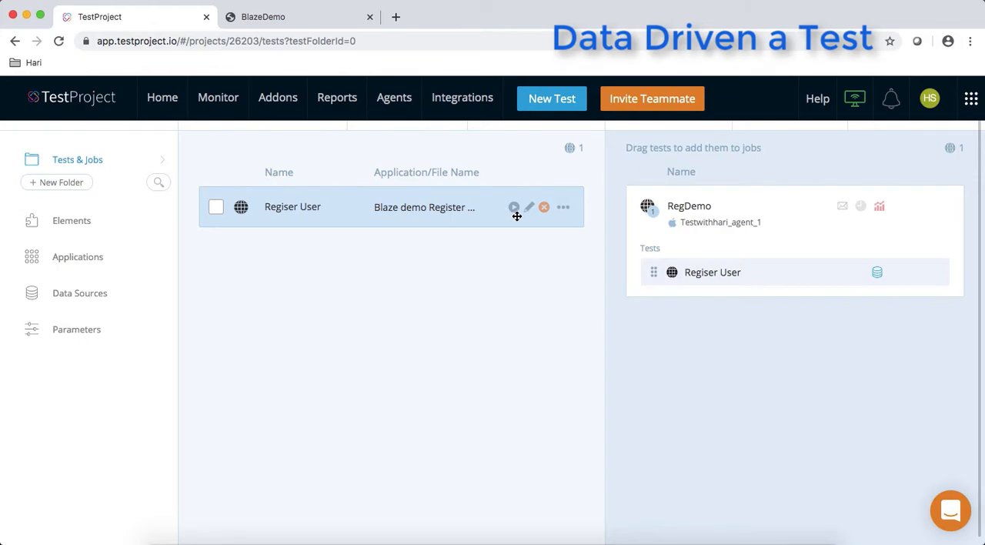
{"action": "left_click", "coordinate": [510, 537]}
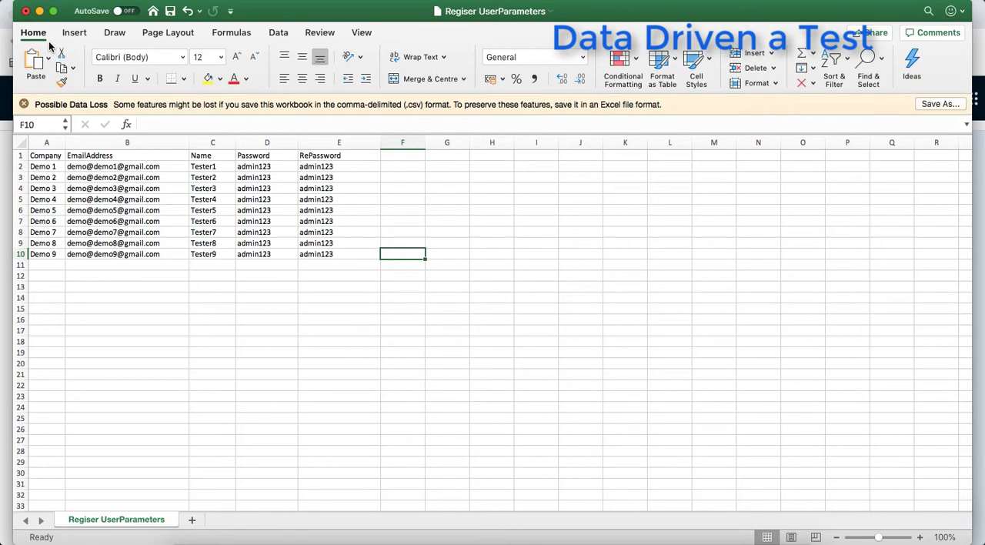
{"action": "left_click", "coordinate": [40, 11]}
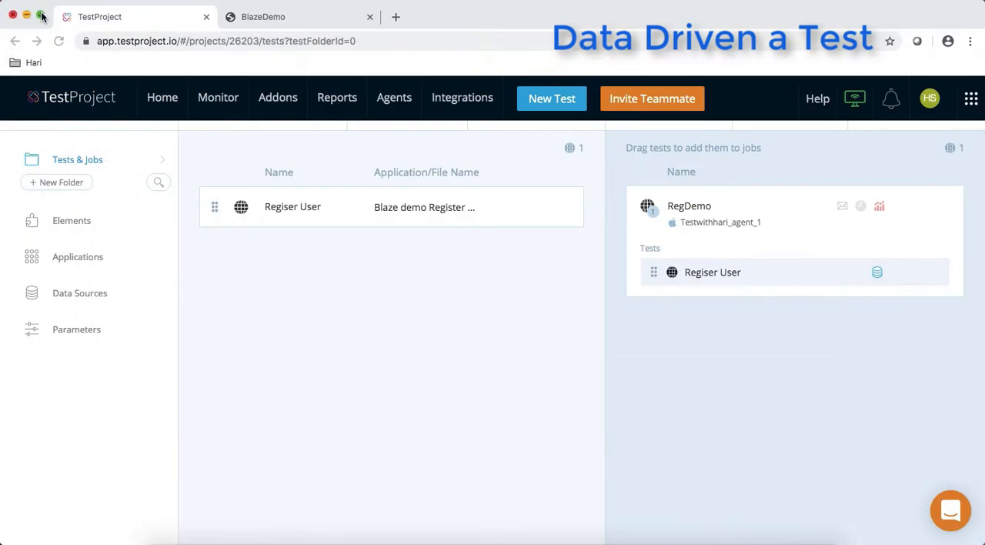
- Go back to the TestProject home page and reopen the Data Driven Tutorial project
{"action": "left_click", "coordinate": [168, 103]}
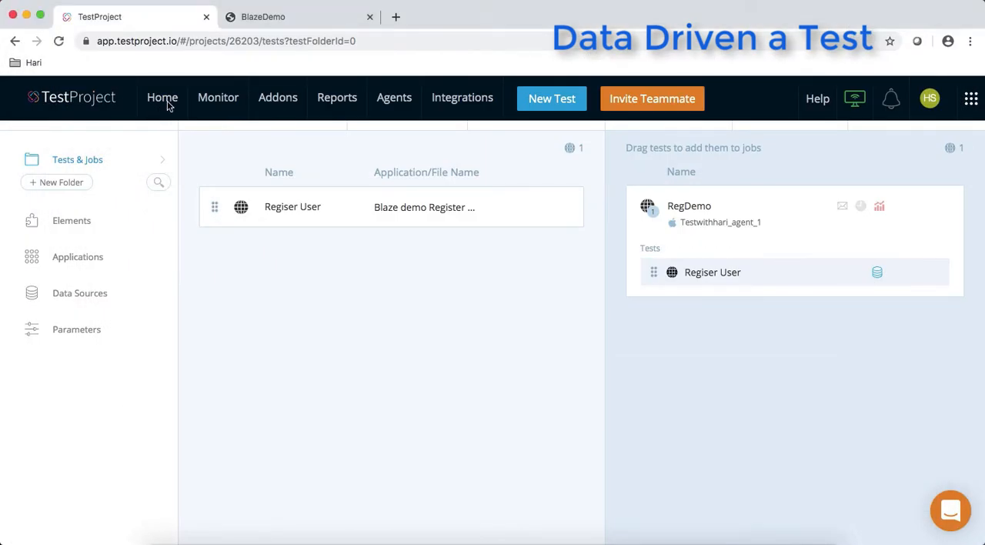
{"action": "left_click", "coordinate": [168, 104]}
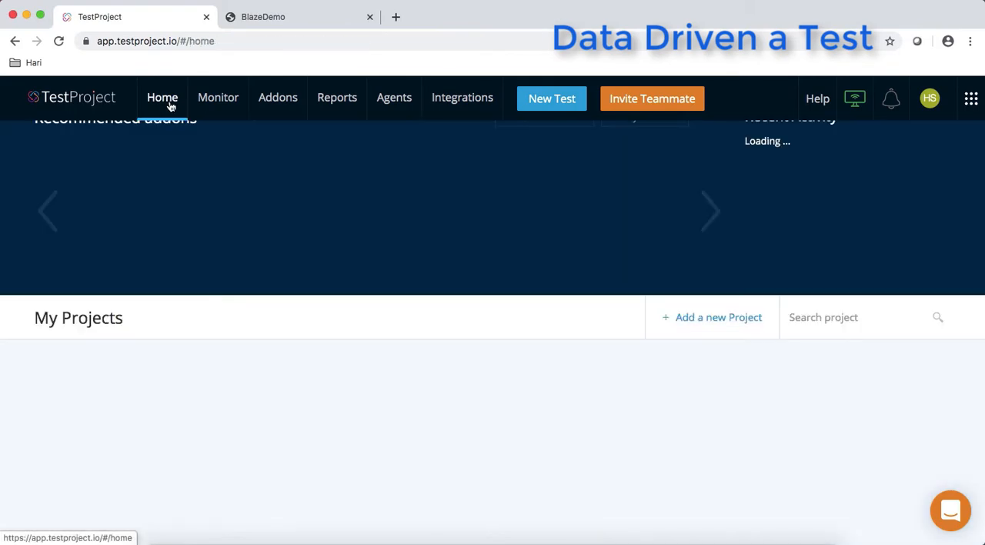
{"action": "scroll", "coordinate": [452, 399], "scroll_direction": "down", "scroll_amount": 3}
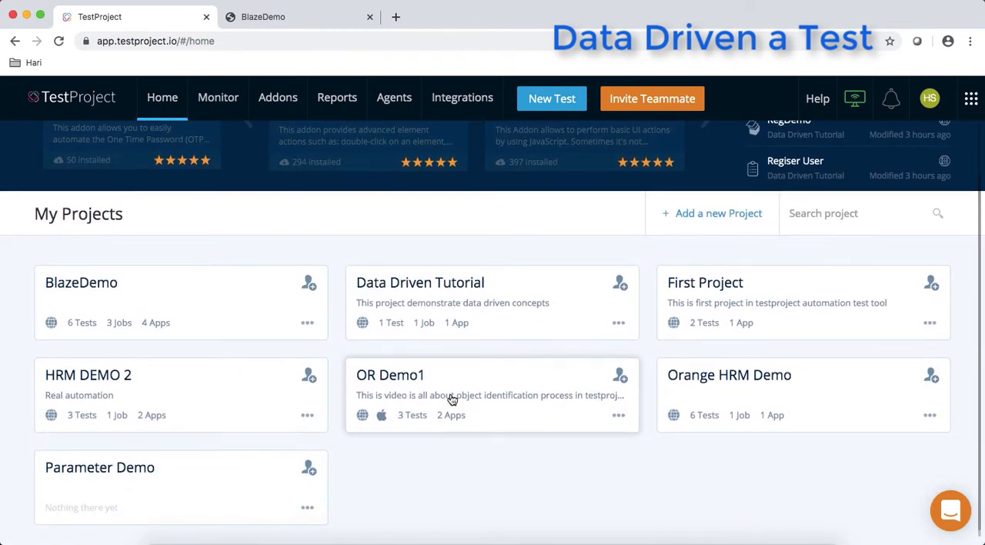
{"action": "left_click", "coordinate": [441, 288]}
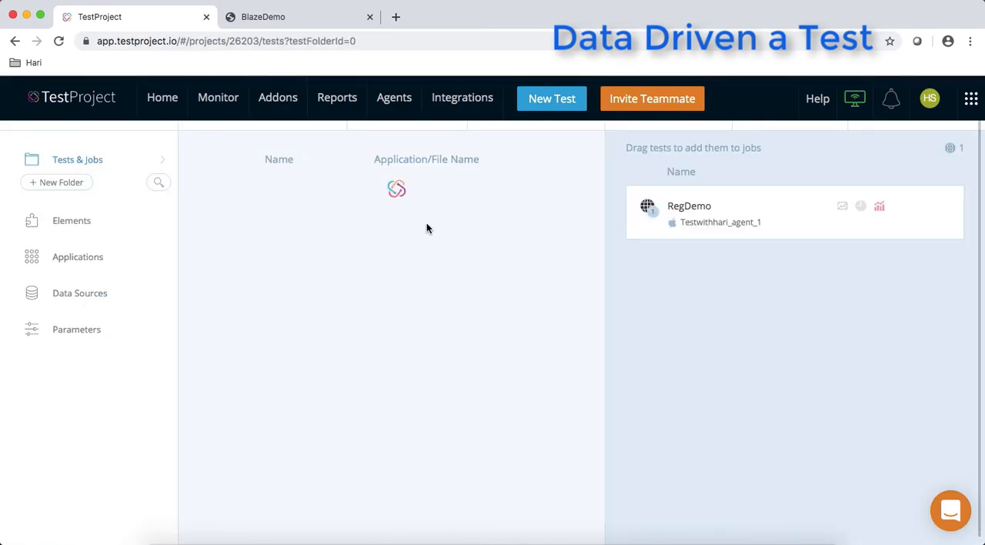
- Create a new web test named "Data driven test demo 2", leaving its description empty
{"action": "left_click", "coordinate": [538, 100]}
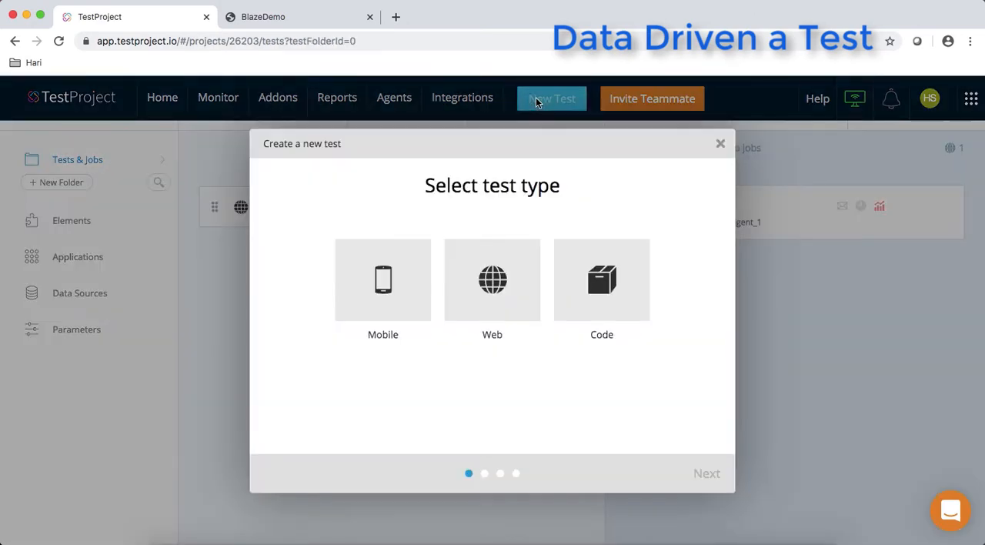
{"action": "left_click", "coordinate": [492, 278]}
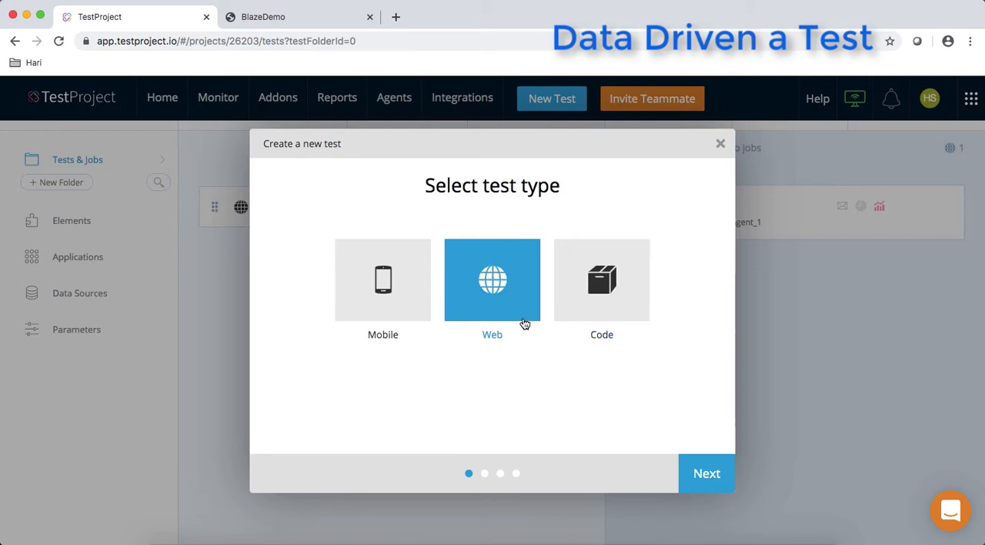
{"action": "left_click", "coordinate": [703, 473]}
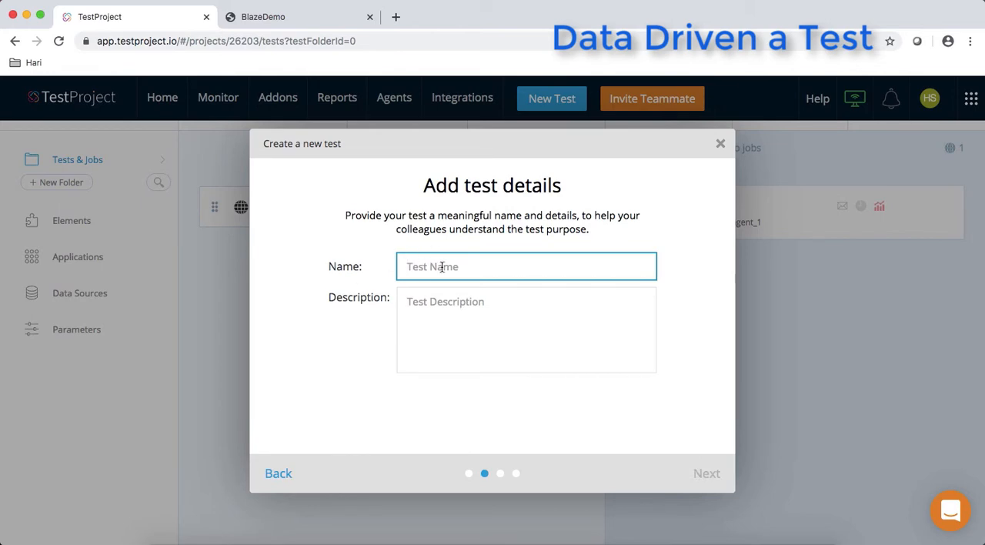
{"action": "type", "text": "Data driven test demo 2"}
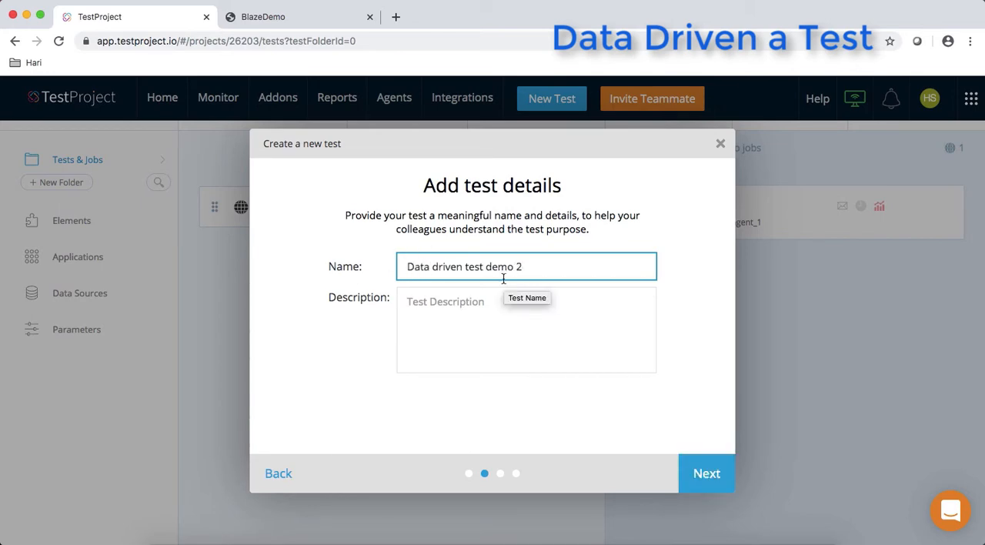
{"action": "left_click", "coordinate": [492, 307]}
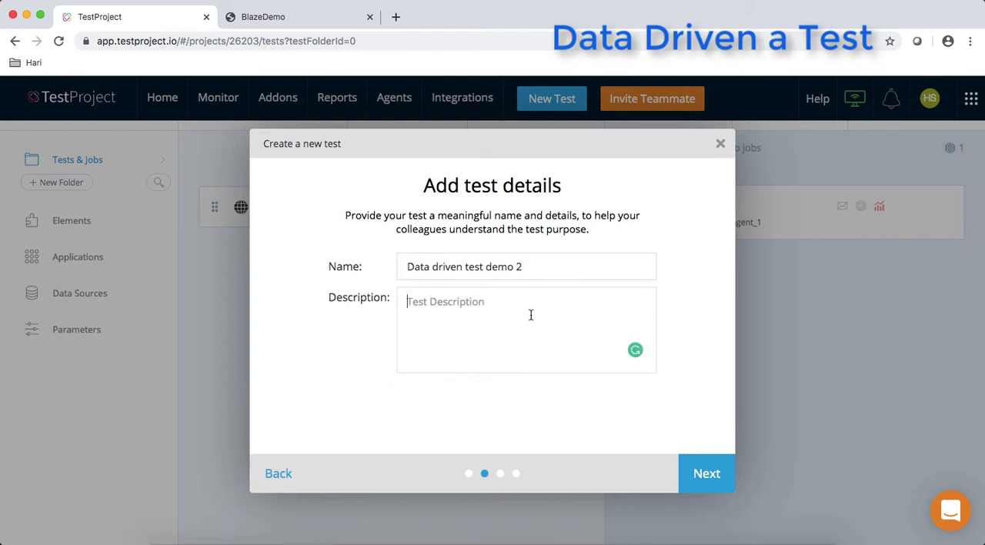
{"action": "left_click", "coordinate": [694, 468]}
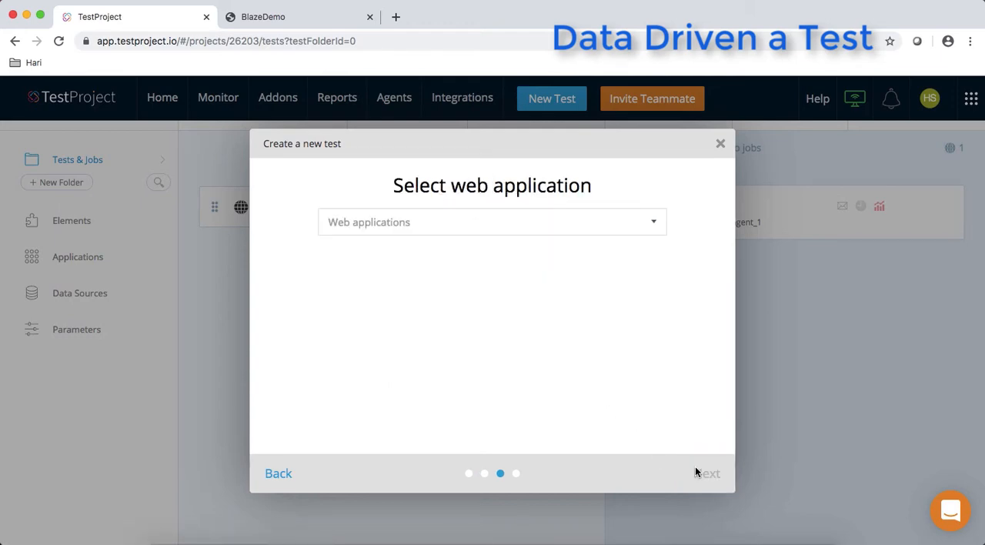
- Choose Blaze demo Register User as the web application and start testing in Record mode
{"action": "left_click", "coordinate": [467, 225]}
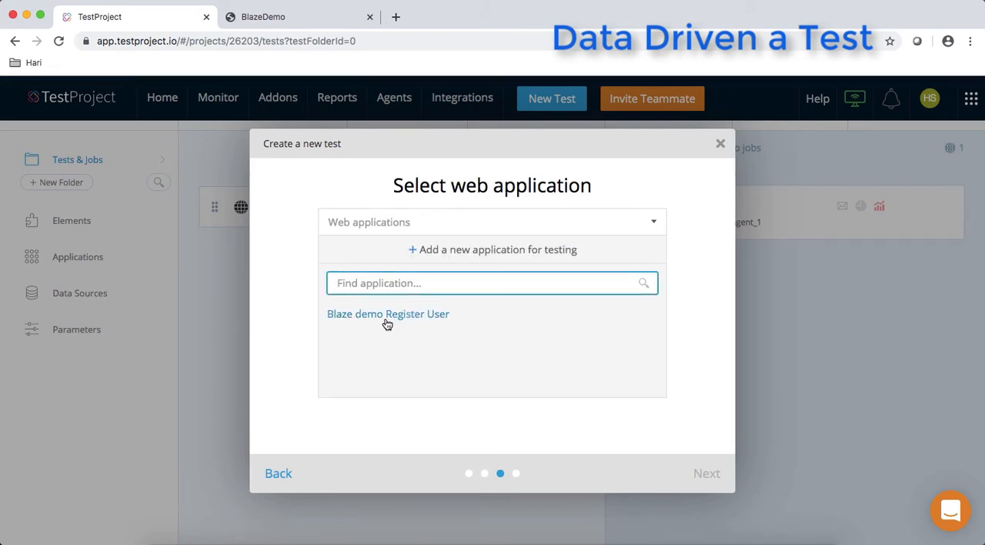
{"action": "left_click", "coordinate": [416, 316]}
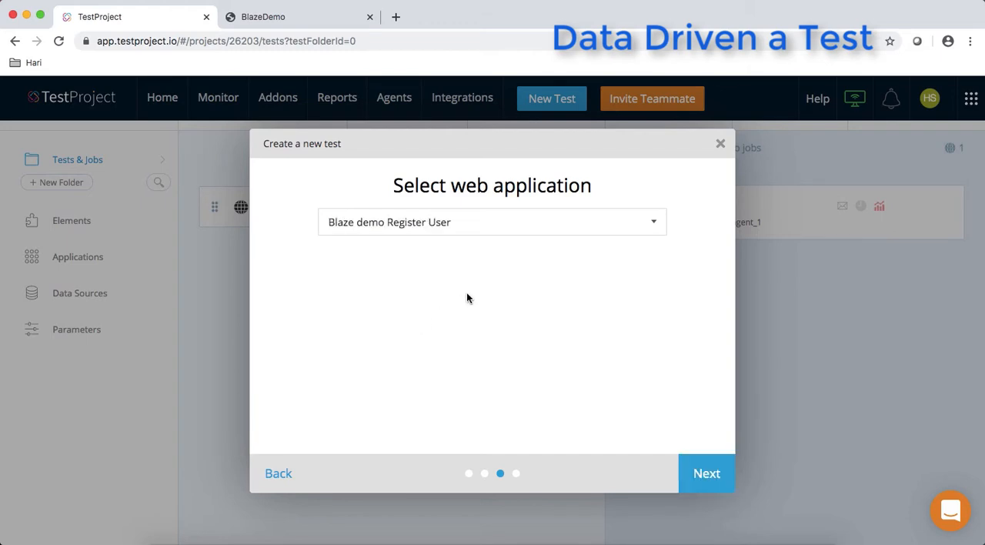
{"action": "left_click", "coordinate": [385, 294]}
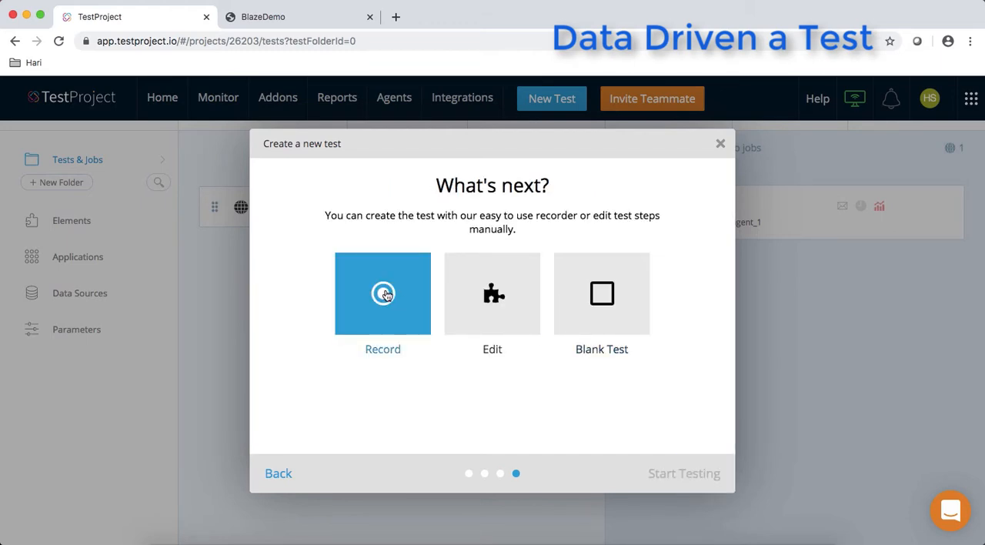
{"action": "left_click", "coordinate": [386, 295]}
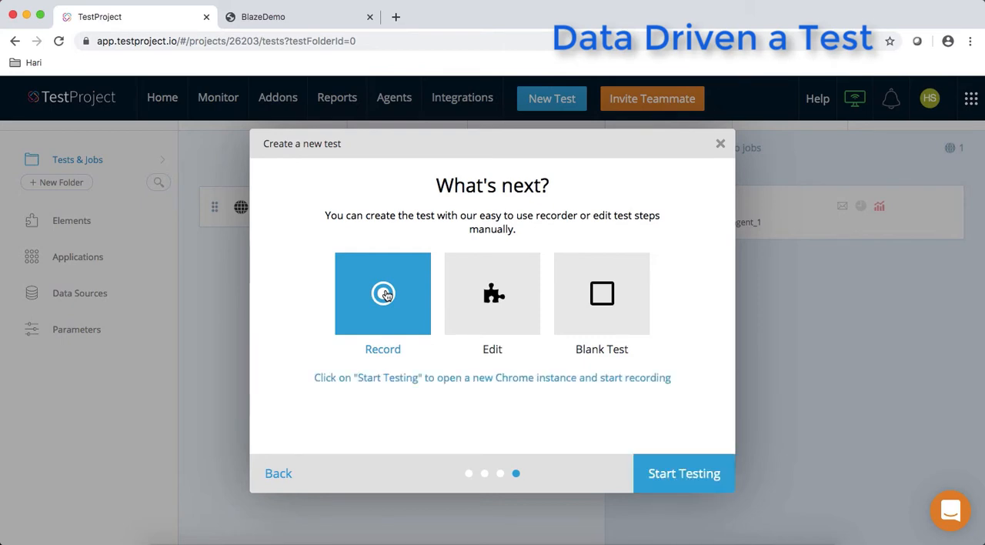
{"action": "left_click", "coordinate": [659, 477]}
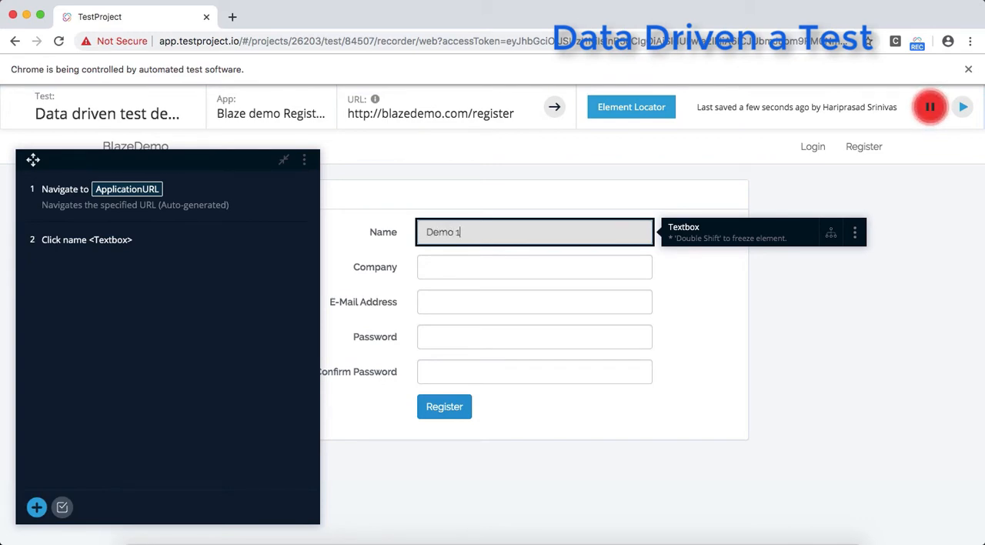
- Record filling in the registration form's company as "Self" and its e-mail address
{"action": "left_click", "coordinate": [438, 262]}
{"action": "type", "text": "S"}
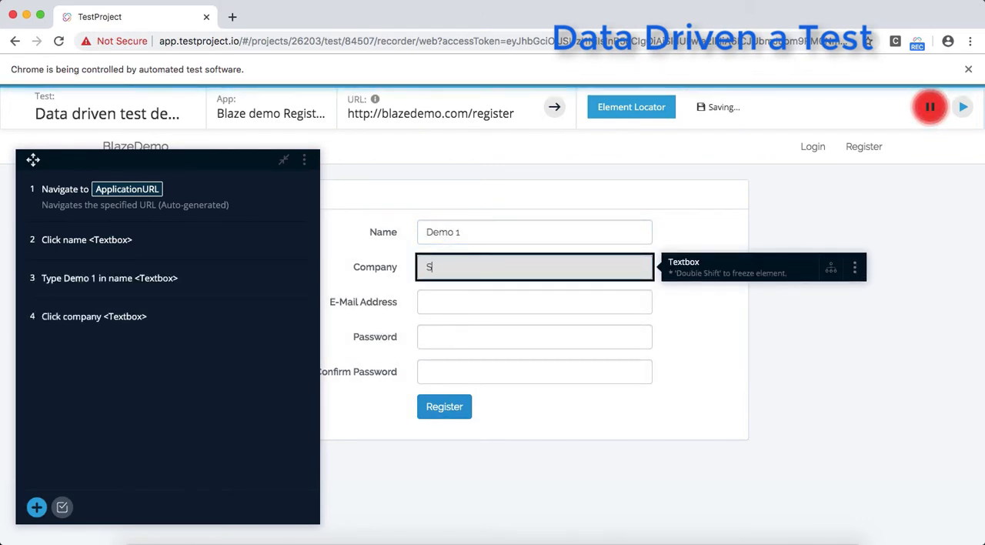
{"action": "type", "text": "elf"}
{"action": "left_click", "coordinate": [440, 296]}
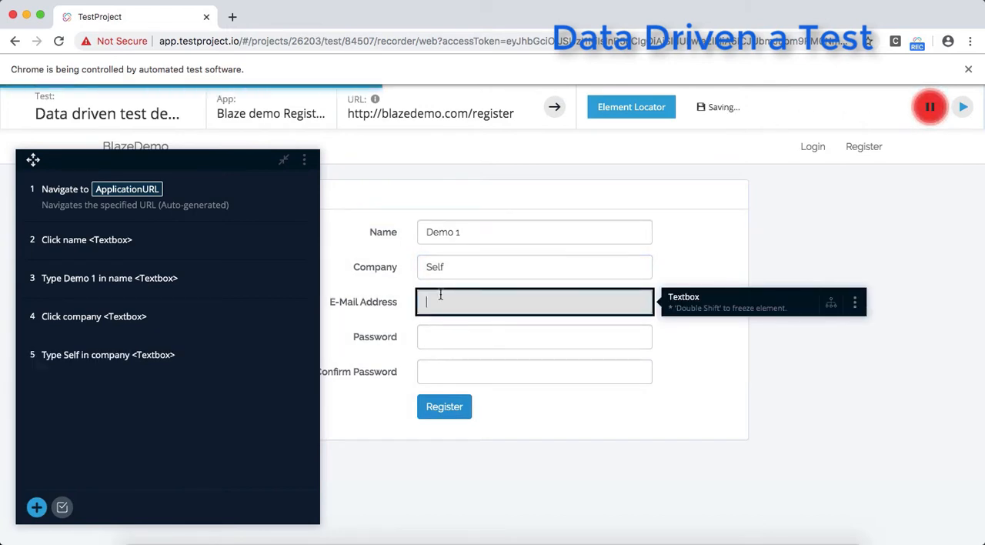
{"action": "type", "text": "demo@demo.com"}
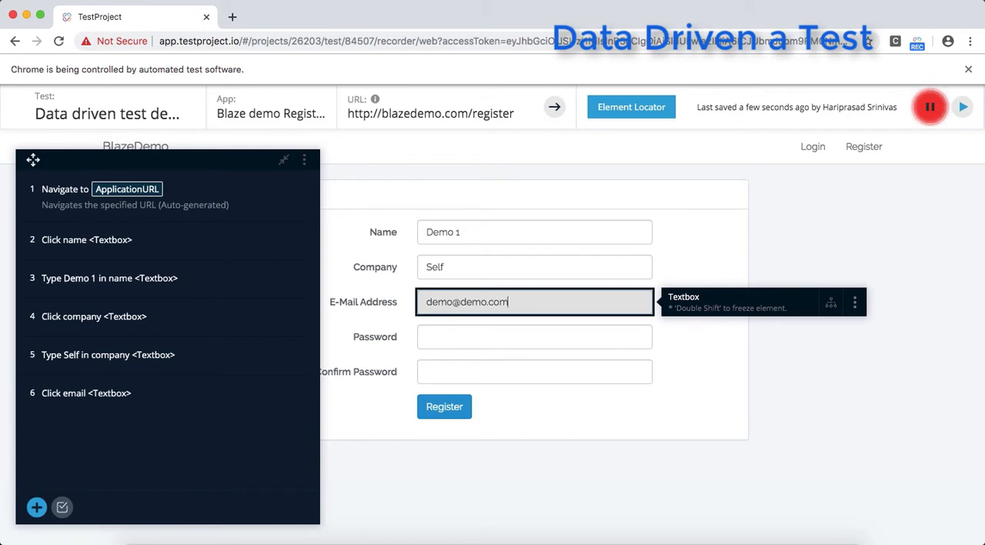
- Record entering the password and its confirmation and submitting the registration form, and stop the recording
{"action": "left_click", "coordinate": [431, 333]}
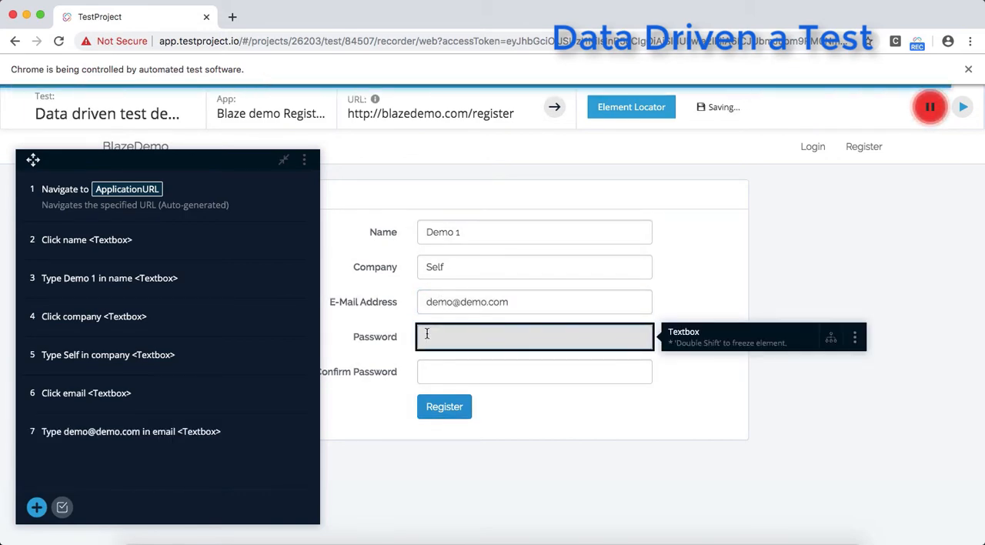
{"action": "type", "text": "••••••••"}
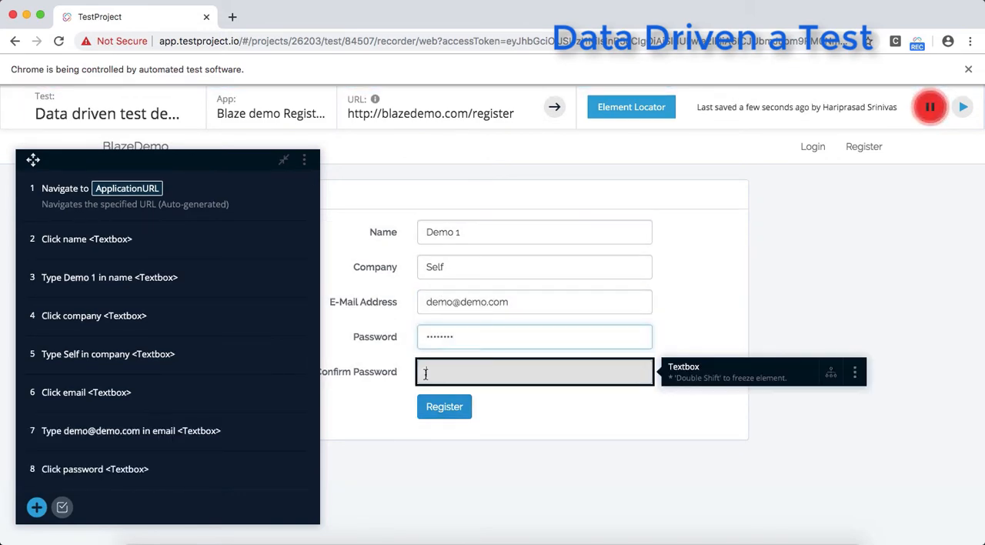
{"action": "left_click", "coordinate": [427, 373]}
{"action": "type", "text": "•dmin123"}
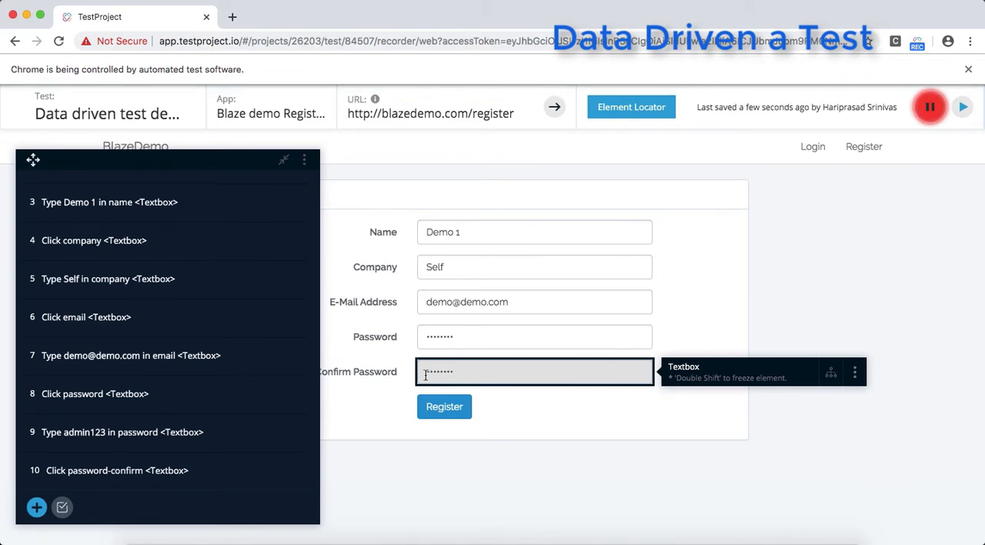
{"action": "left_click", "coordinate": [435, 413]}
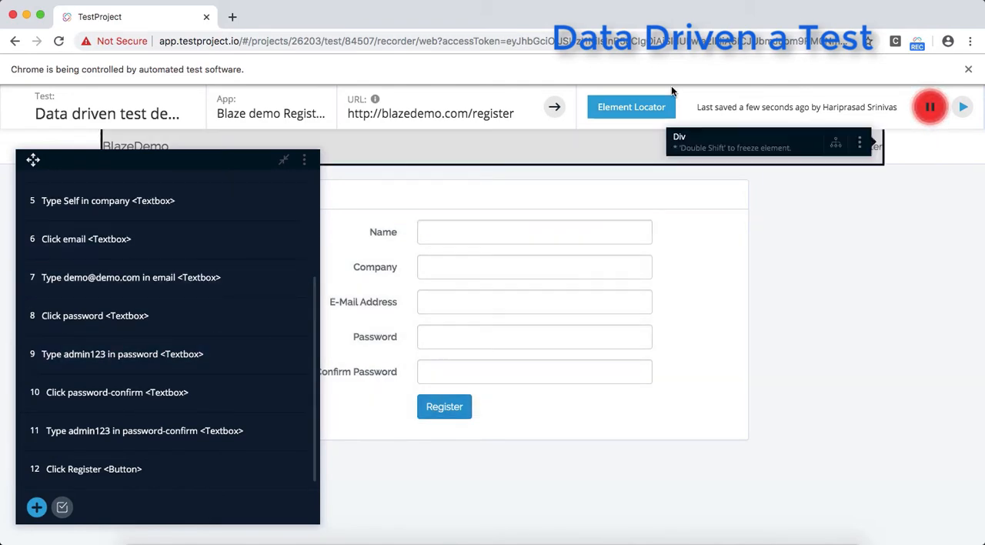
{"action": "left_click", "coordinate": [930, 111]}
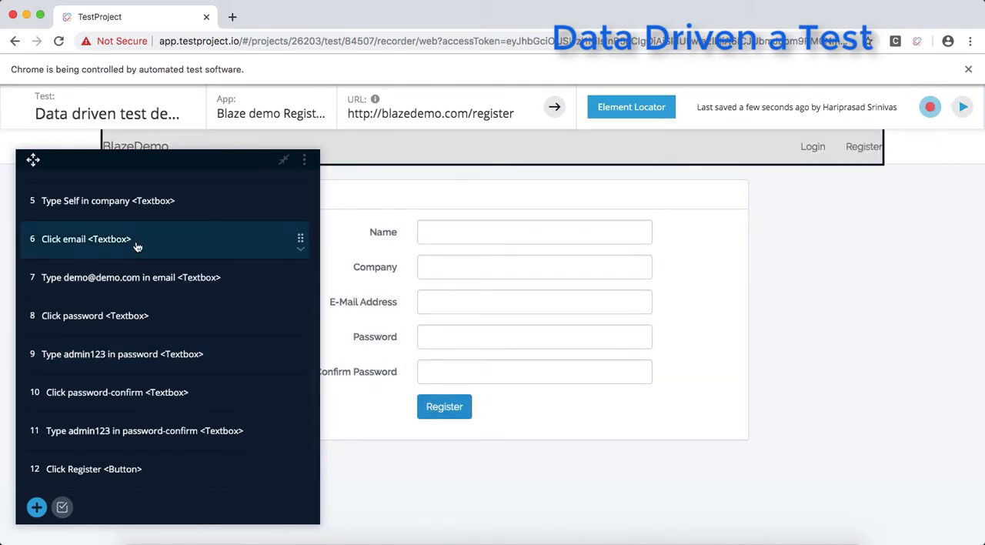
- Review the recorded steps and inspect the details of those typing the name, company, e-mail, password and password confirmation
{"action": "scroll", "coordinate": [163, 248], "scroll_direction": "up", "scroll_amount": 3}
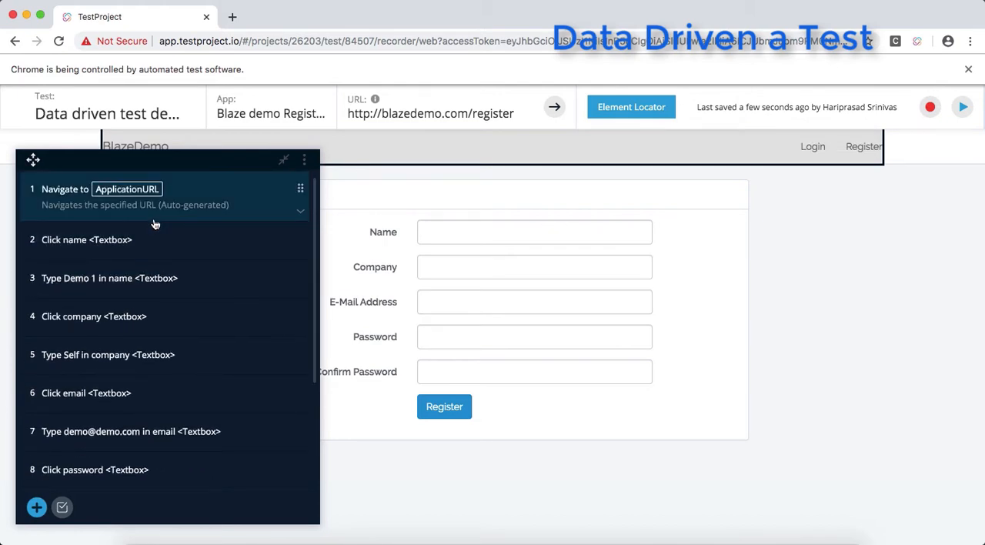
{"action": "scroll", "coordinate": [156, 246], "scroll_direction": "down", "scroll_amount": 3}
{"action": "scroll", "coordinate": [127, 264], "scroll_direction": "up", "scroll_amount": 4}
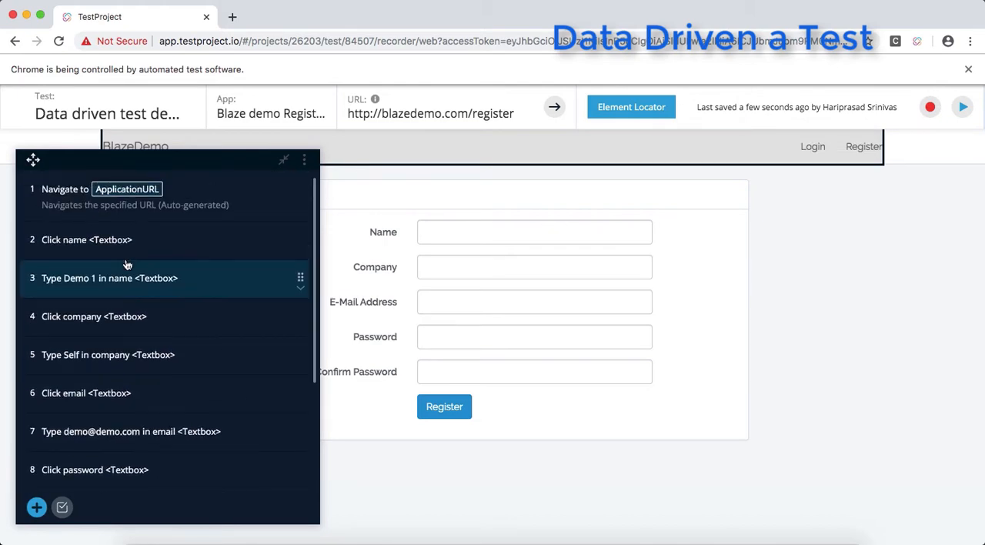
{"action": "left_click", "coordinate": [96, 287]}
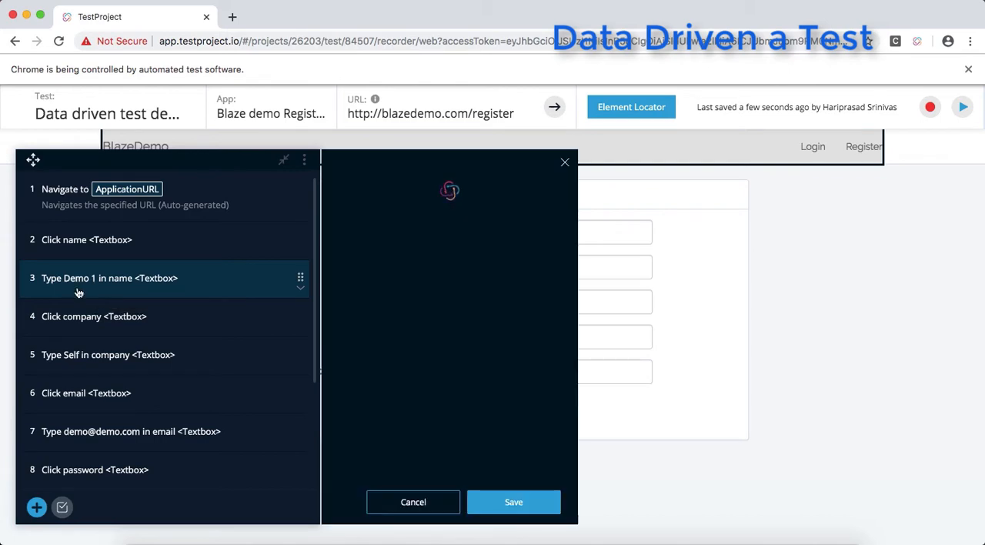
{"action": "scroll", "coordinate": [101, 353], "scroll_direction": "down", "scroll_amount": 2}
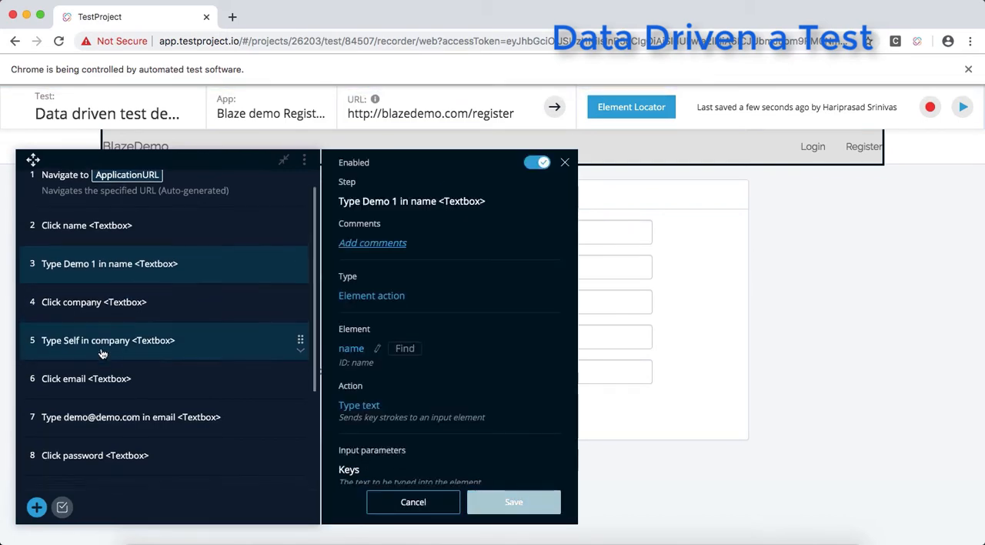
{"action": "left_click", "coordinate": [115, 322]}
{"action": "scroll", "coordinate": [119, 327], "scroll_direction": "down", "scroll_amount": 2}
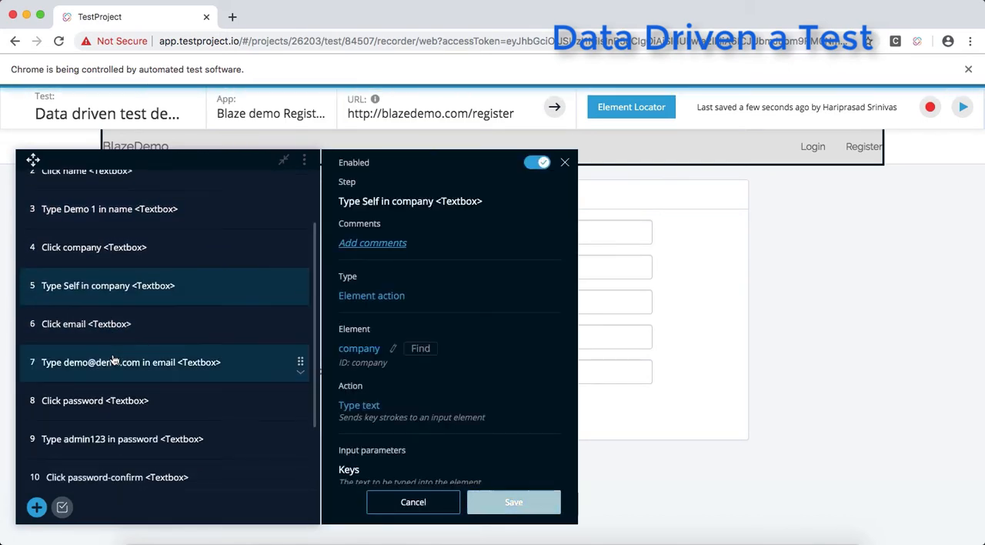
{"action": "left_click", "coordinate": [128, 331]}
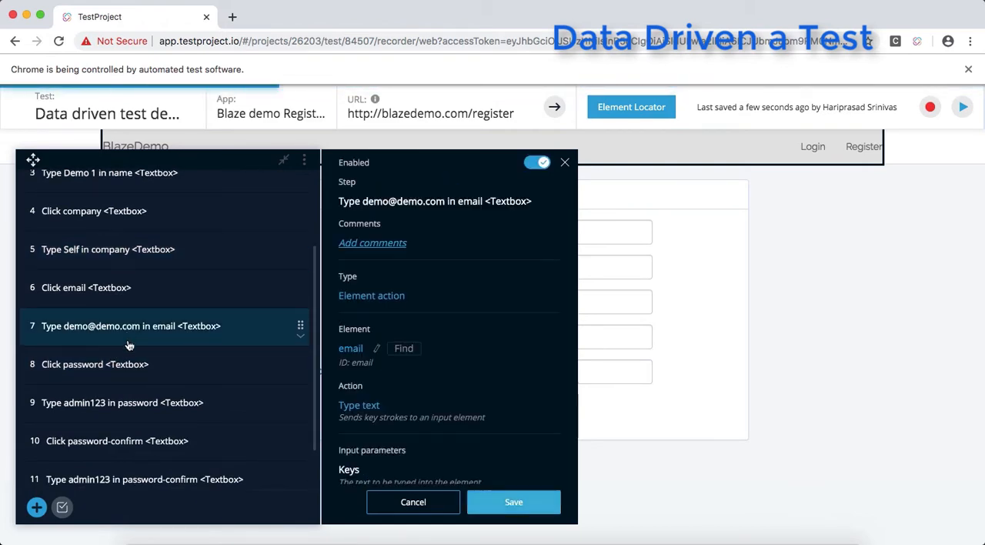
{"action": "scroll", "coordinate": [127, 346], "scroll_direction": "down", "scroll_amount": 2}
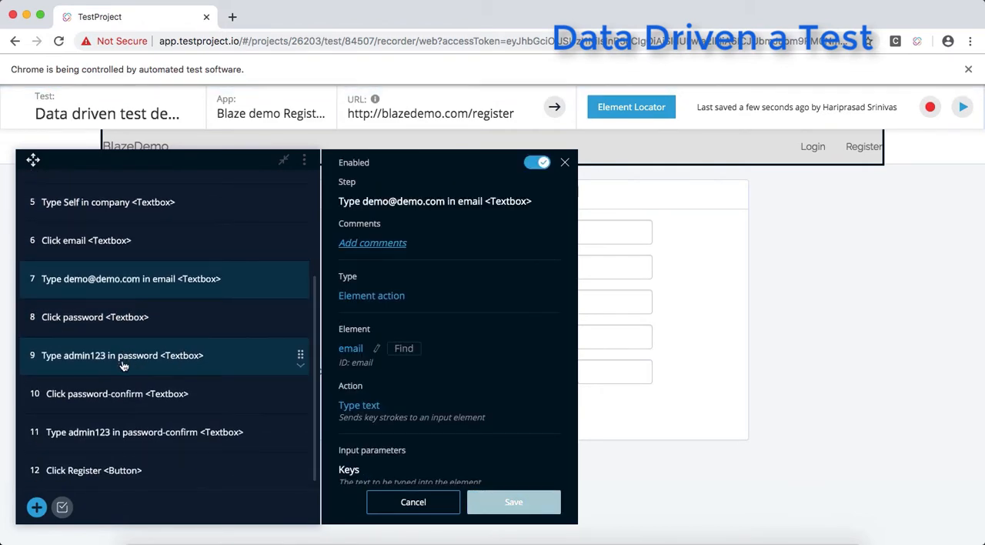
{"action": "left_click", "coordinate": [123, 365]}
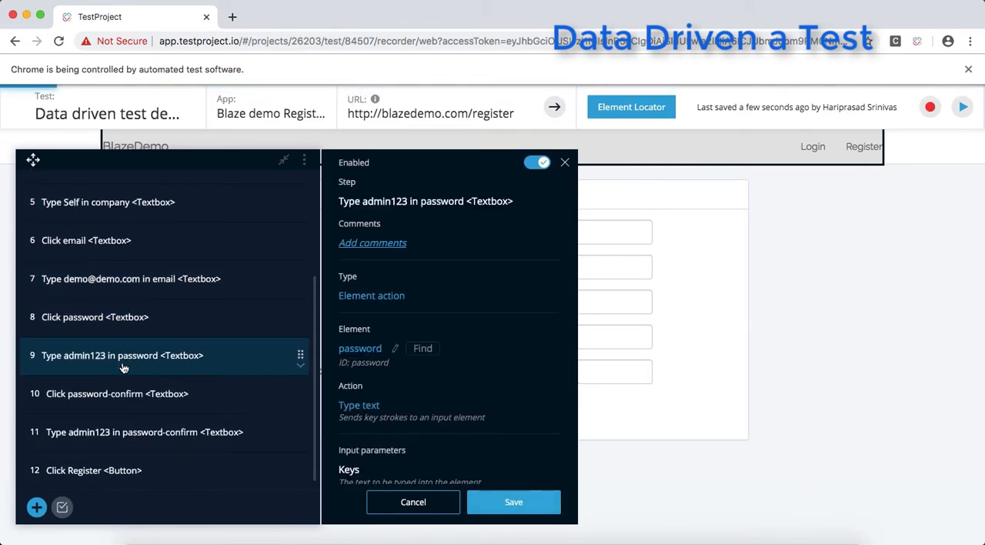
{"action": "left_click", "coordinate": [121, 440]}
- Compare the password-confirm step's Keys input with the Url parameter used by the Navigate step
{"action": "scroll", "coordinate": [133, 241], "scroll_direction": "up", "scroll_amount": 4}
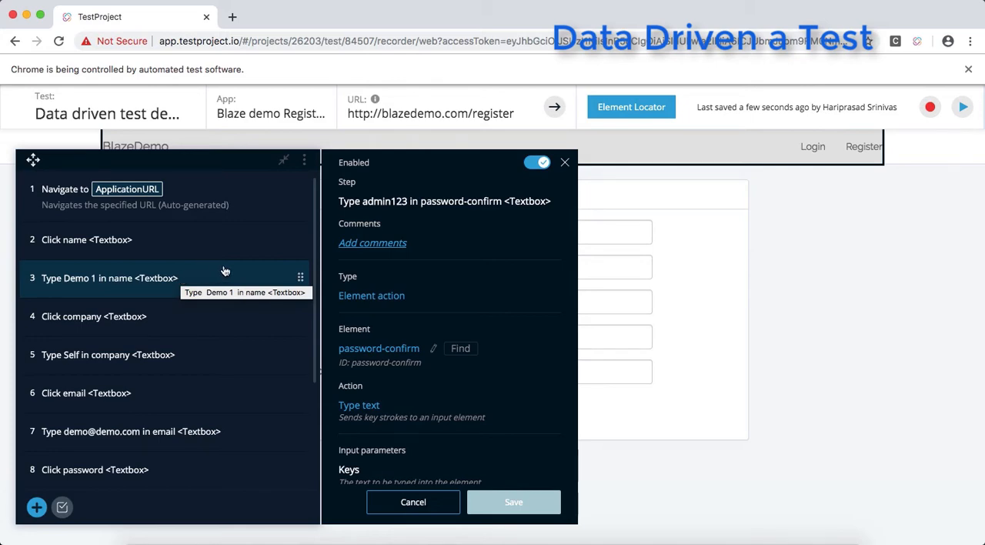
{"action": "scroll", "coordinate": [380, 275], "scroll_direction": "down", "scroll_amount": 3}
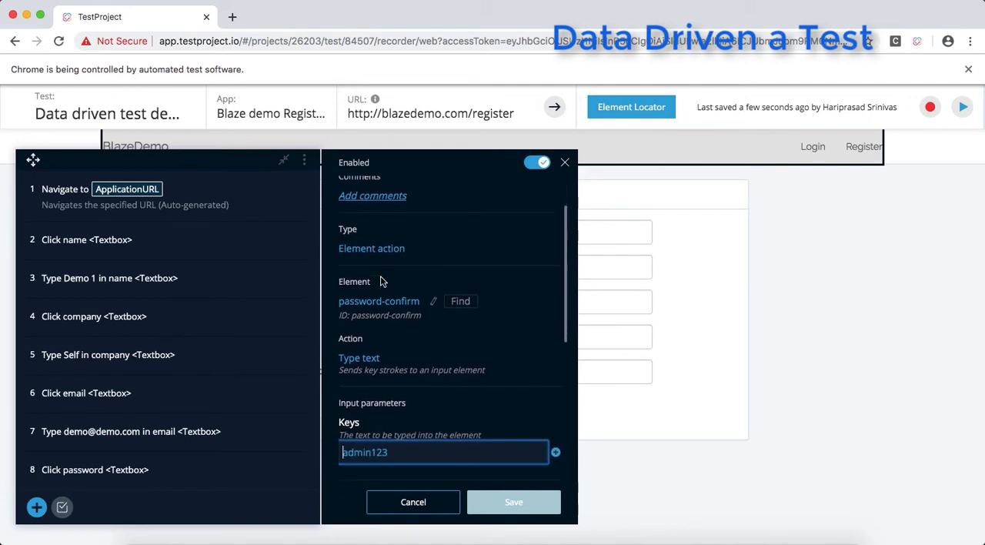
{"action": "left_click", "coordinate": [91, 202]}
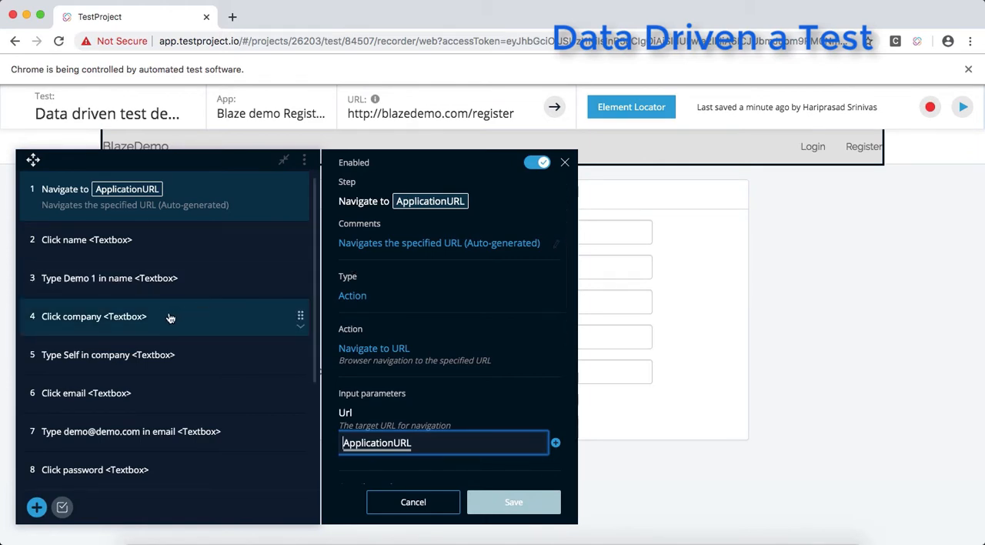
- Clear the Keys value "Demo 1" in the step that types in the name textbox
{"action": "left_click", "coordinate": [113, 288]}
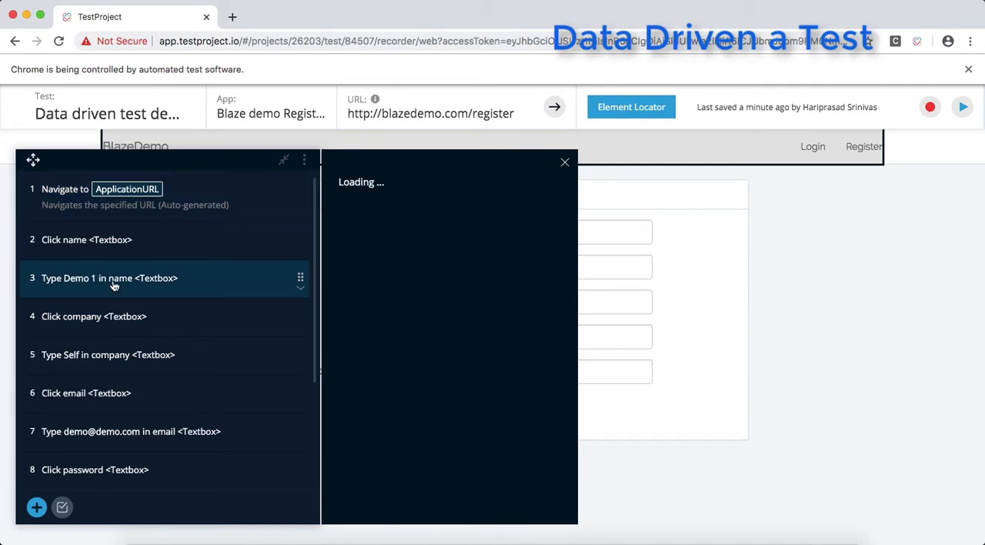
{"action": "scroll", "coordinate": [388, 399], "scroll_direction": "down", "scroll_amount": 5}
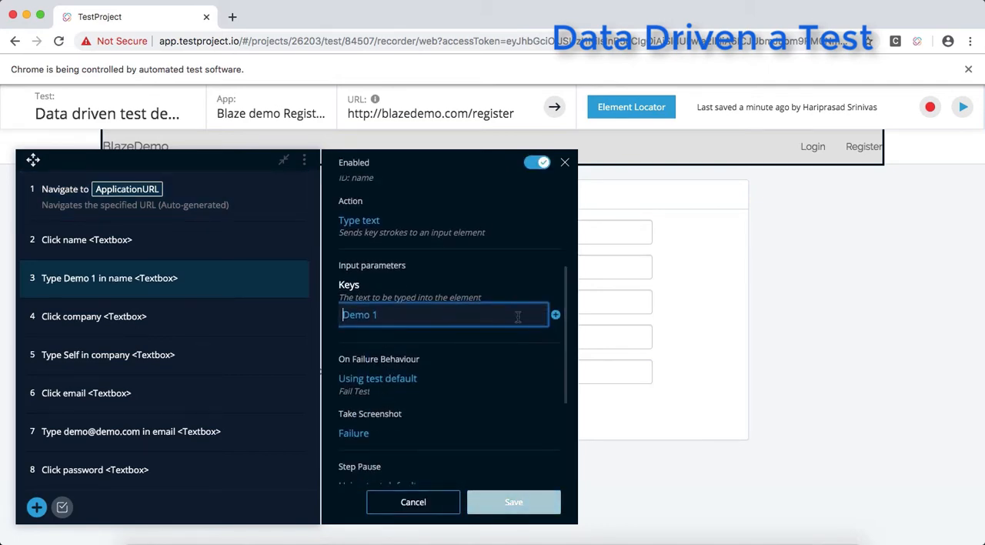
{"action": "left_click_drag", "start_coordinate": [460, 314], "coordinate": [340, 315]}
{"action": "key", "text": "BackSpace"}
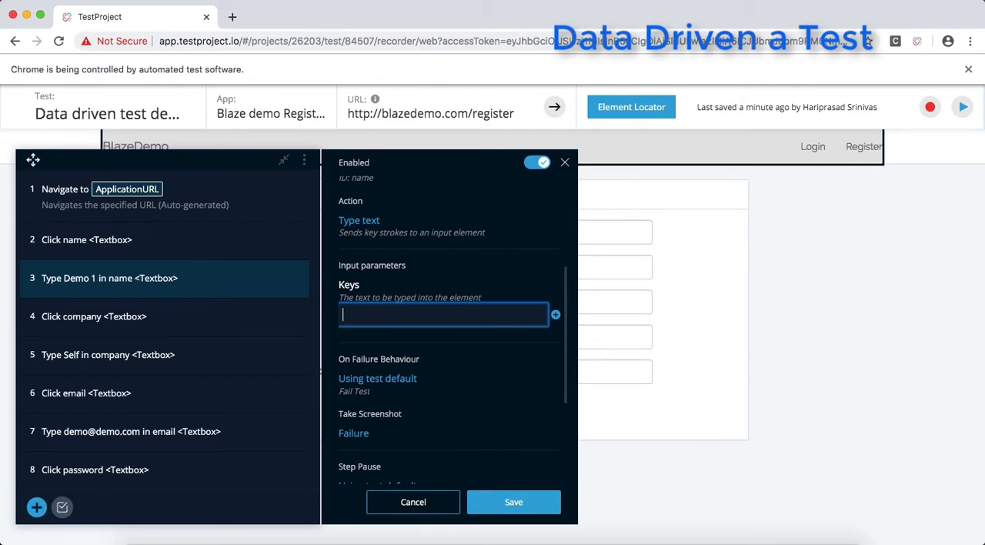
- Add a test parameter called "Name" with the value "Demo User" for the name step's Keys input
{"action": "left_click", "coordinate": [556, 315]}
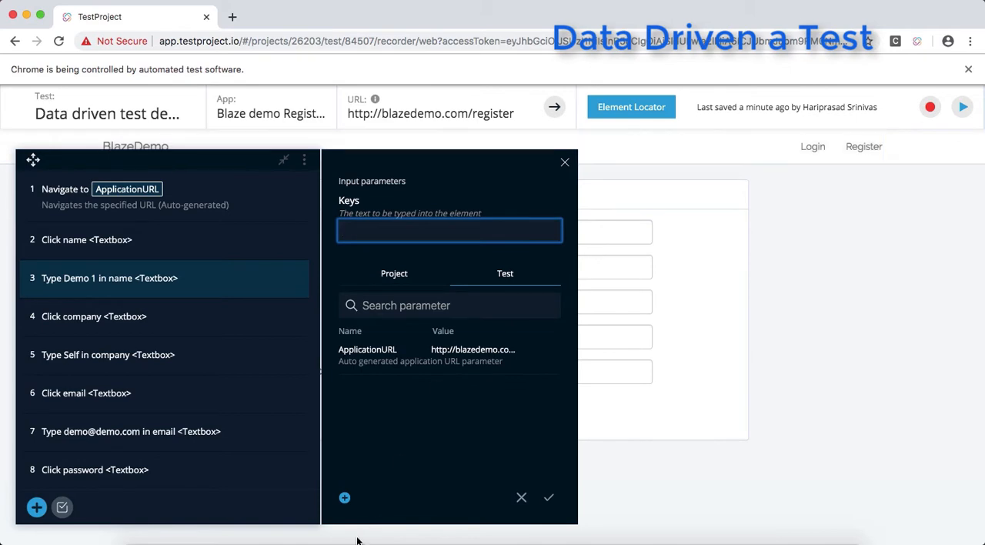
{"action": "left_click", "coordinate": [344, 497]}
{"action": "left_click", "coordinate": [388, 291]}
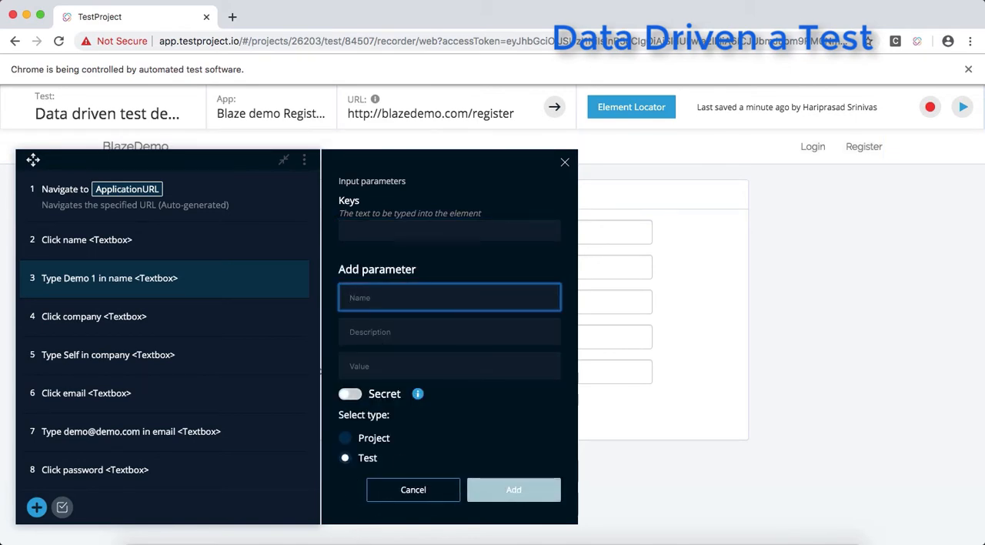
{"action": "type", "text": "Name"}
{"action": "left_click", "coordinate": [375, 365]}
{"action": "type", "text": "Demo"}
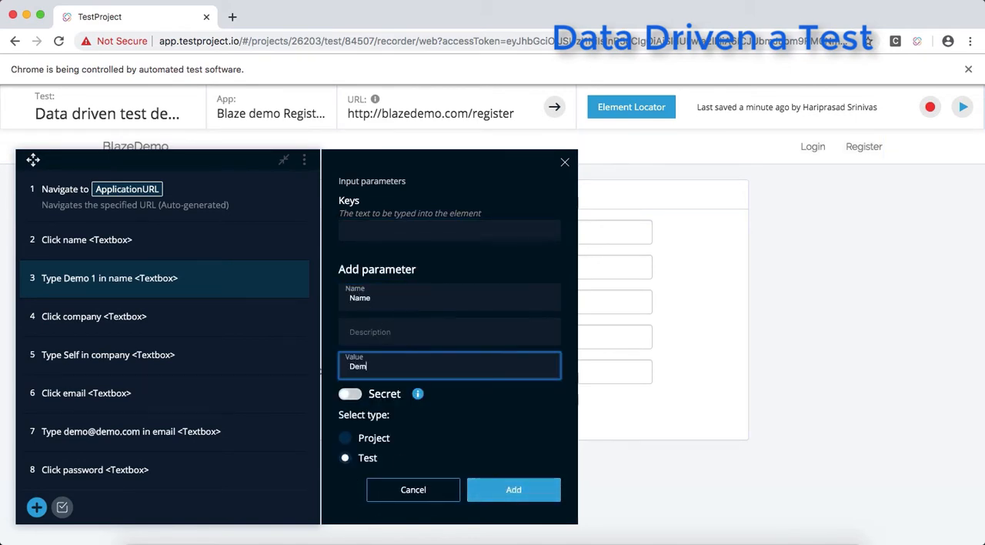
{"action": "key", "text": "BackSpace"}
{"action": "key", "text": "BackSpace"}
{"action": "key", "text": "BackSpace"}
{"action": "key", "text": "BackSpace"}
{"action": "type", "text": "TEST"}
{"action": "key", "text": "BackSpace"}
{"action": "type", "text": "De"}
{"action": "left_click", "coordinate": [508, 496]}
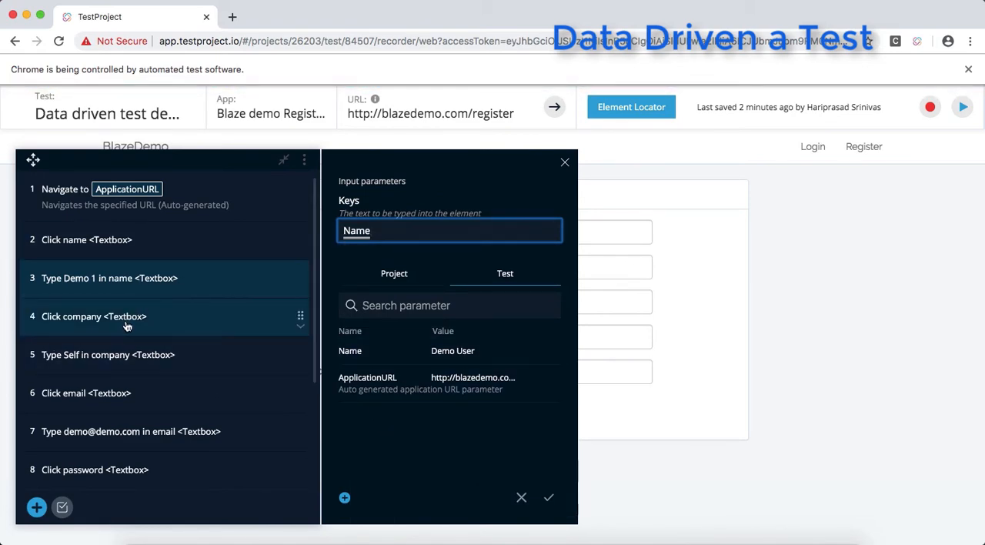
- Save the changes to the name step and open the Keys input of the step typing "Self" in company
{"action": "left_click", "coordinate": [125, 353]}
{"action": "left_click", "coordinate": [643, 341]}
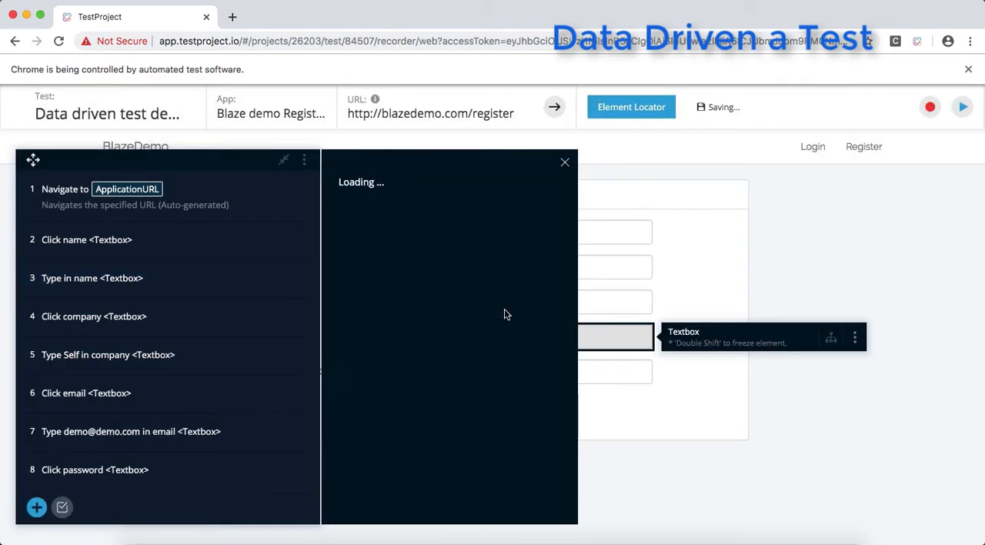
{"action": "scroll", "coordinate": [469, 453], "scroll_direction": "down", "scroll_amount": 3}
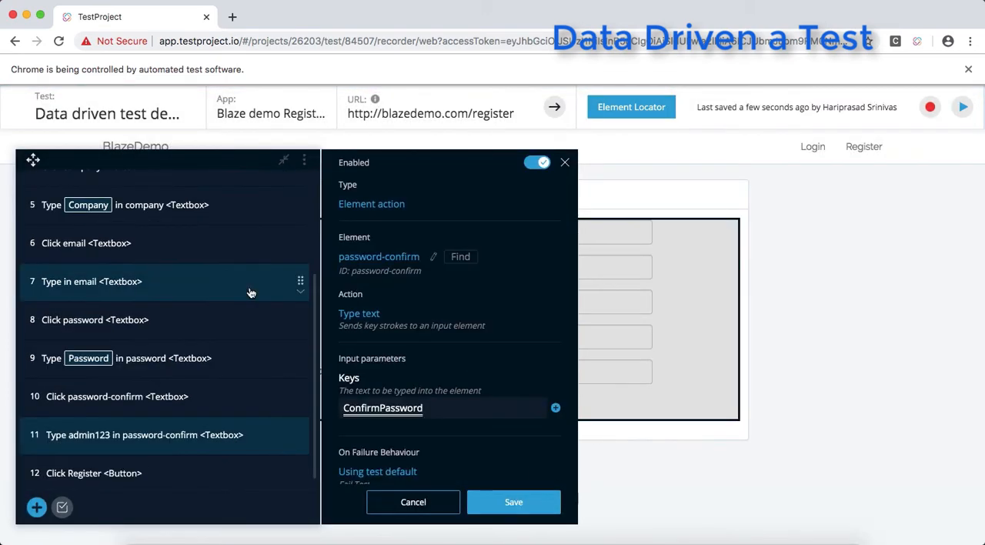
- Save the password-confirm step with its ConfirmPassword parameter and open the step that types in the name textbox
{"action": "scroll", "coordinate": [261, 289], "scroll_direction": "up", "scroll_amount": 3}
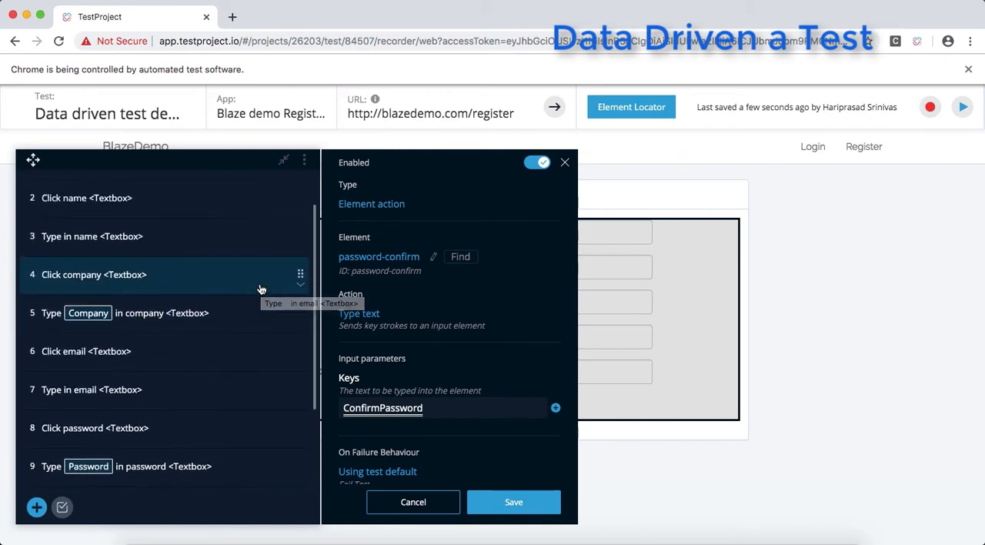
{"action": "scroll", "coordinate": [261, 289], "scroll_direction": "up", "scroll_amount": 2}
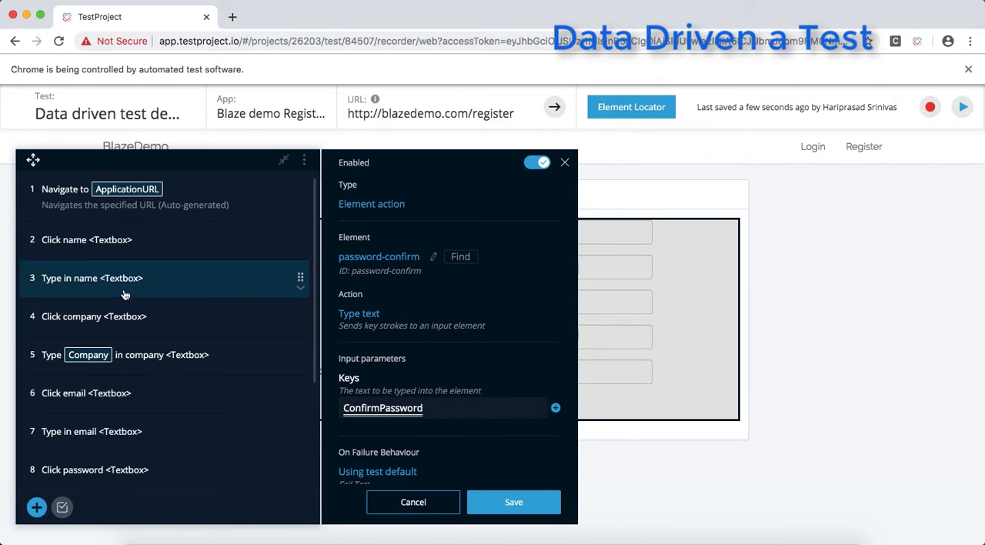
{"action": "left_click", "coordinate": [83, 283]}
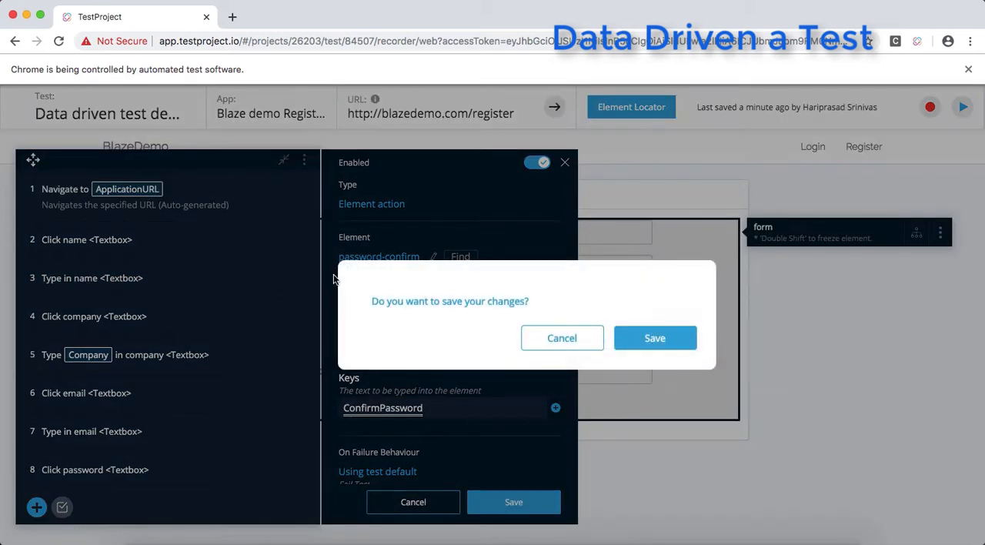
{"action": "left_click", "coordinate": [655, 338]}
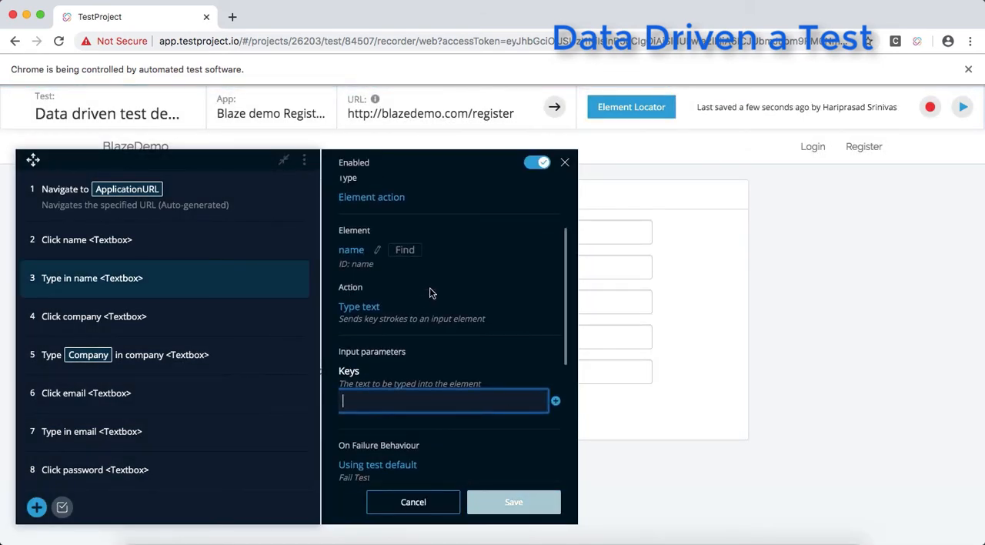
- Assign the Name test parameter to the name step's Keys input and save the step
{"action": "left_click", "coordinate": [555, 299]}
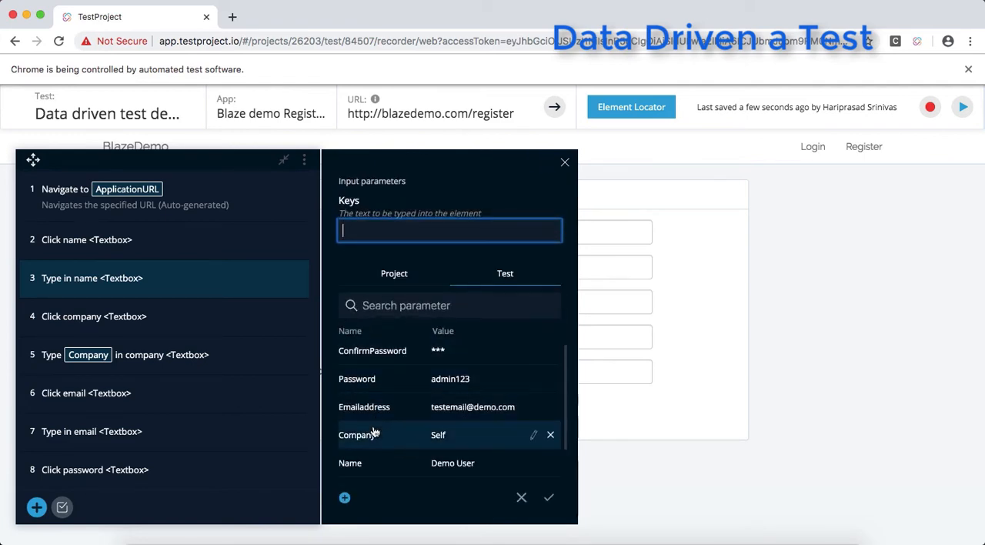
{"action": "left_click", "coordinate": [528, 464]}
{"action": "left_click", "coordinate": [549, 497]}
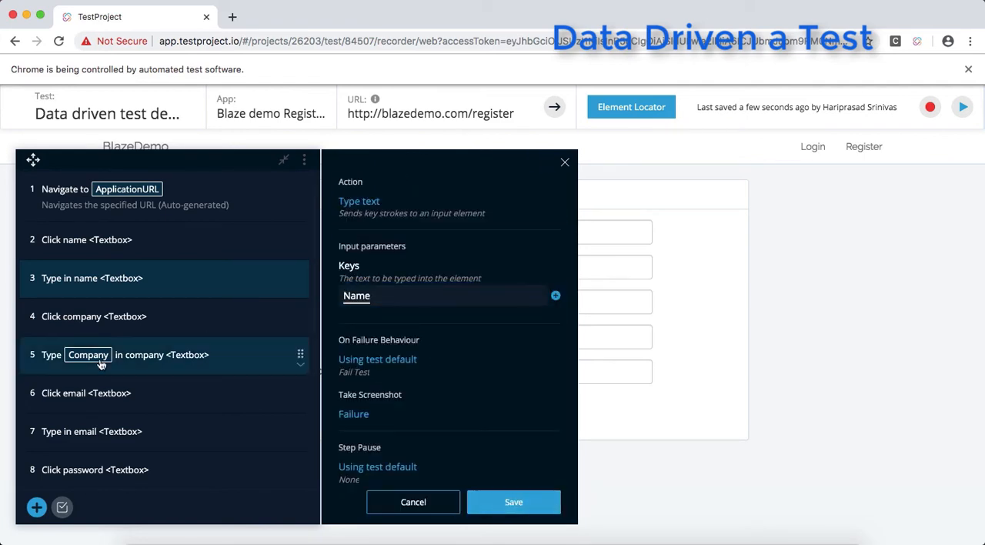
{"action": "left_click", "coordinate": [481, 501]}
- Assign the Emailaddress test parameter to the Keys input of the step typing in email and save the step
{"action": "scroll", "coordinate": [131, 363], "scroll_direction": "down", "scroll_amount": 1}
{"action": "scroll", "coordinate": [130, 363], "scroll_direction": "down", "scroll_amount": 2}
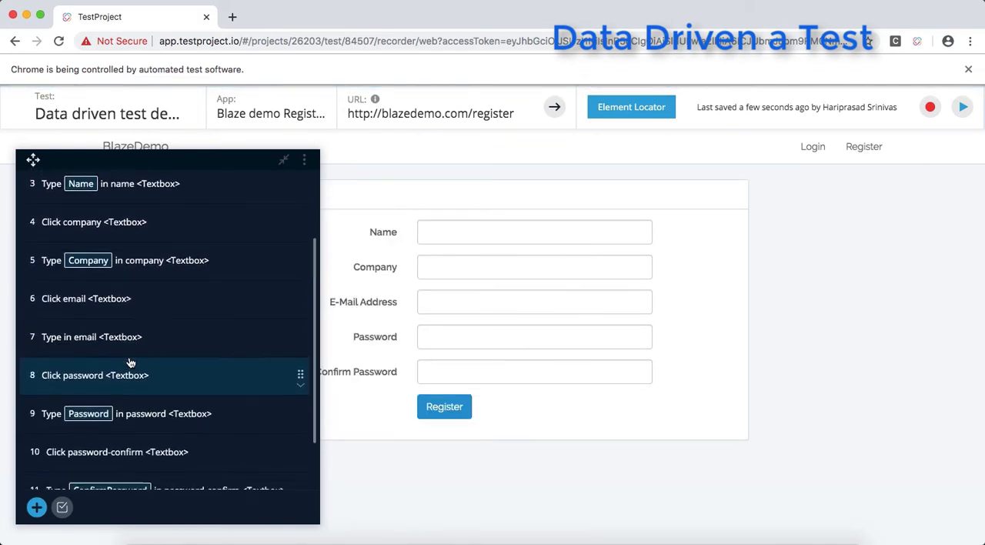
{"action": "left_click", "coordinate": [112, 329]}
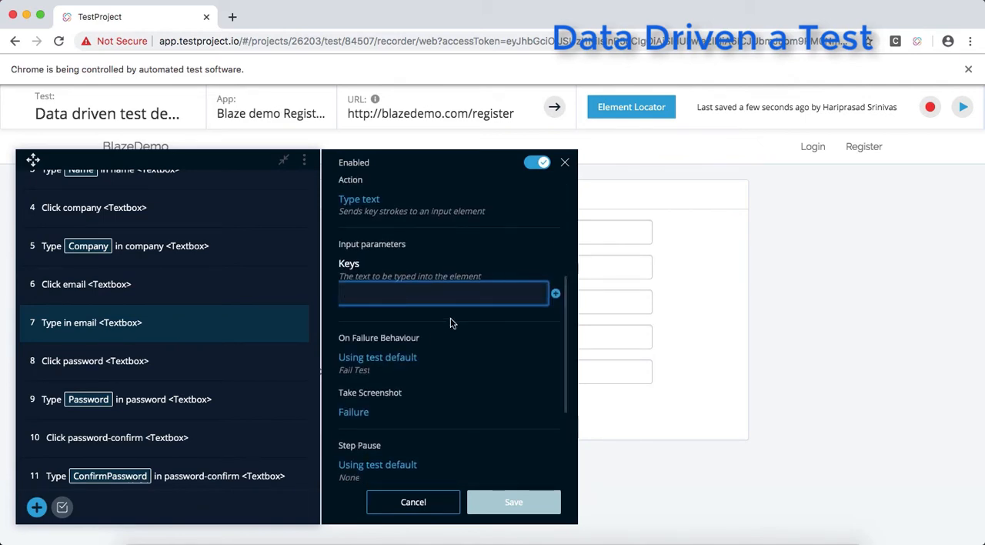
{"action": "left_click", "coordinate": [554, 292]}
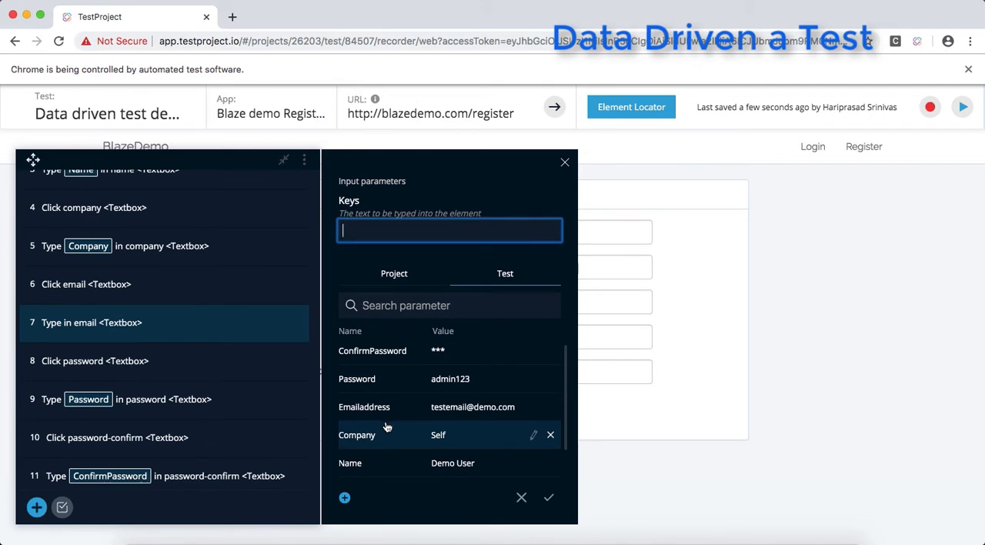
{"action": "left_click", "coordinate": [429, 414]}
{"action": "left_click", "coordinate": [548, 497]}
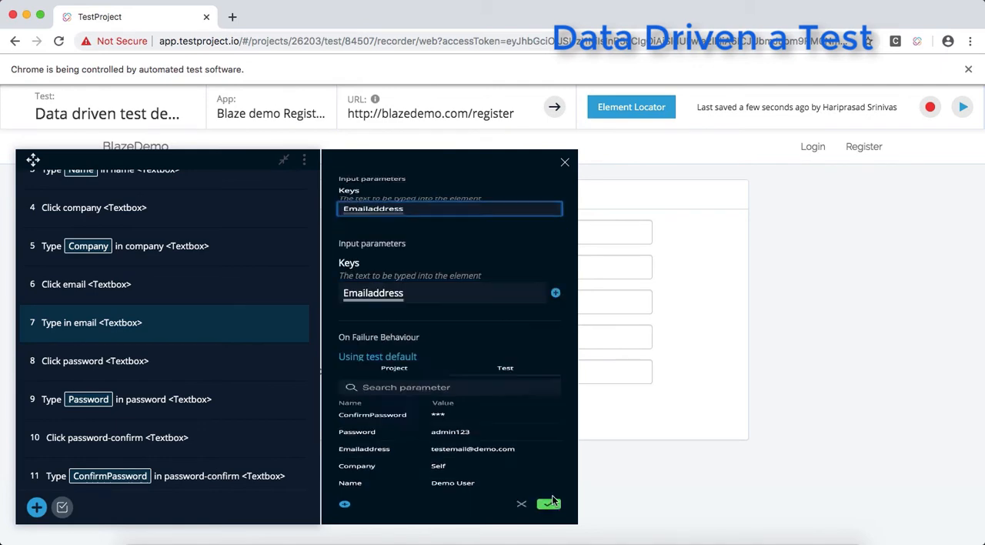
{"action": "left_click", "coordinate": [528, 505]}
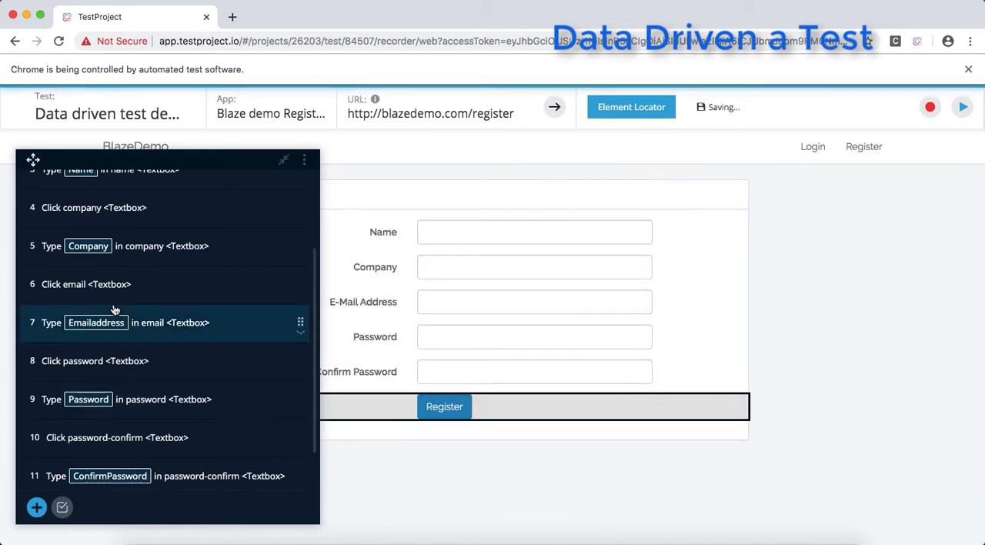
- Execute all steps of the parameterised test and close the recorder window, leaving the site
{"action": "scroll", "coordinate": [115, 311], "scroll_direction": "up", "scroll_amount": 2}
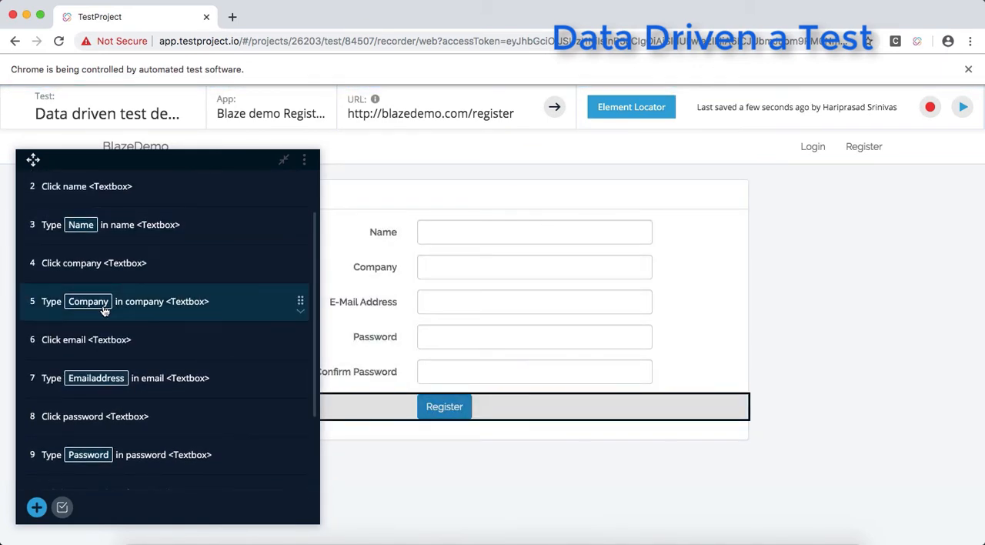
{"action": "scroll", "coordinate": [108, 407], "scroll_direction": "down", "scroll_amount": 1}
{"action": "scroll", "coordinate": [116, 408], "scroll_direction": "down", "scroll_amount": 1}
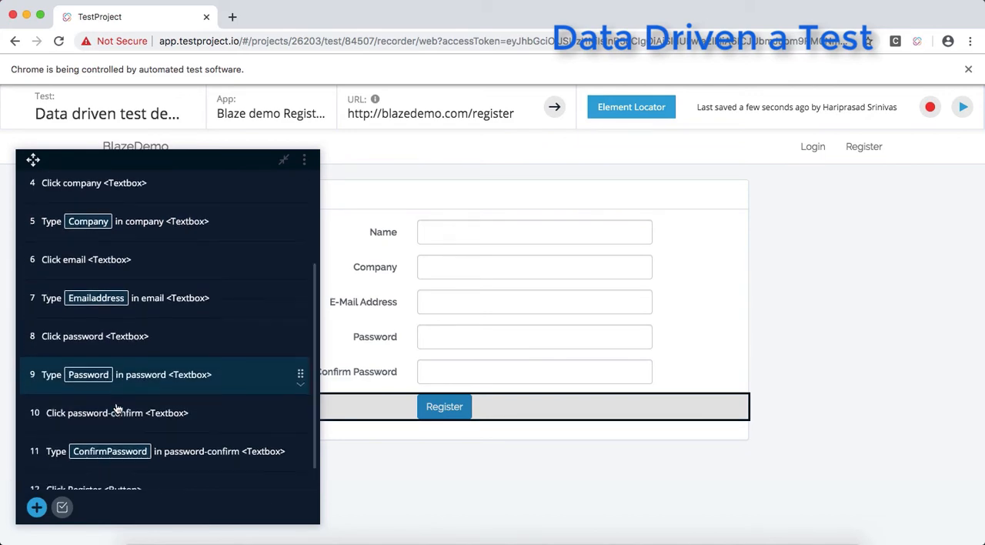
{"action": "scroll", "coordinate": [144, 419], "scroll_direction": "up", "scroll_amount": 4}
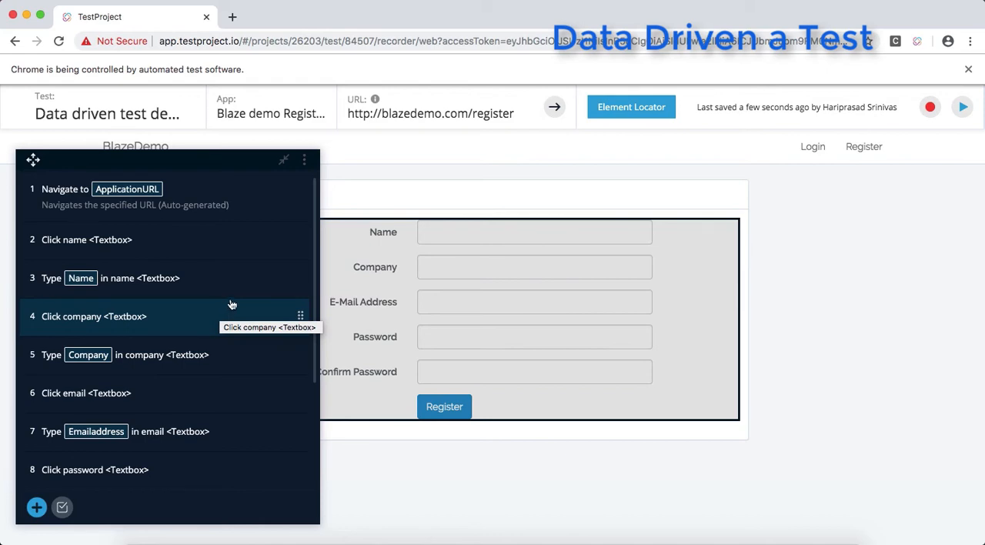
{"action": "left_click", "coordinate": [962, 107]}
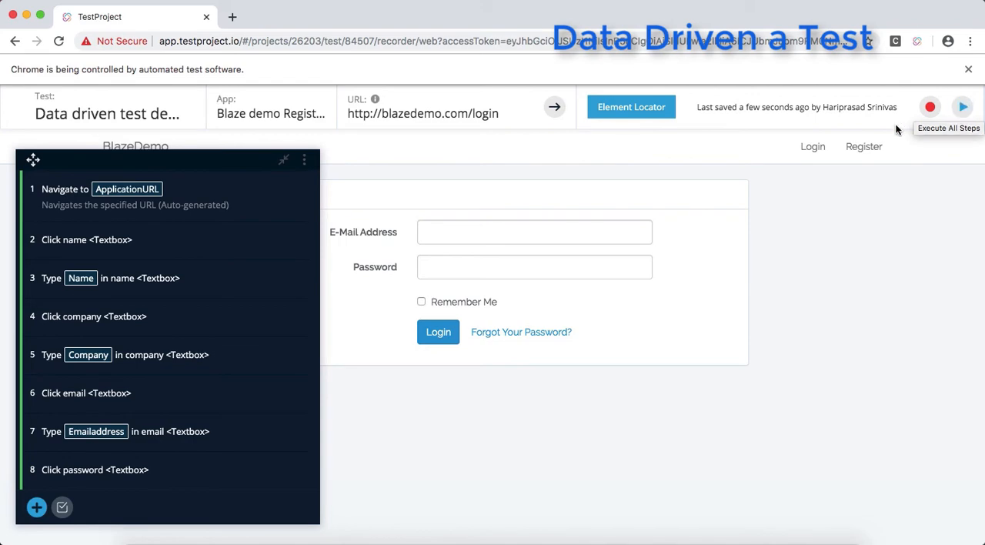
{"action": "left_click", "coordinate": [962, 107]}
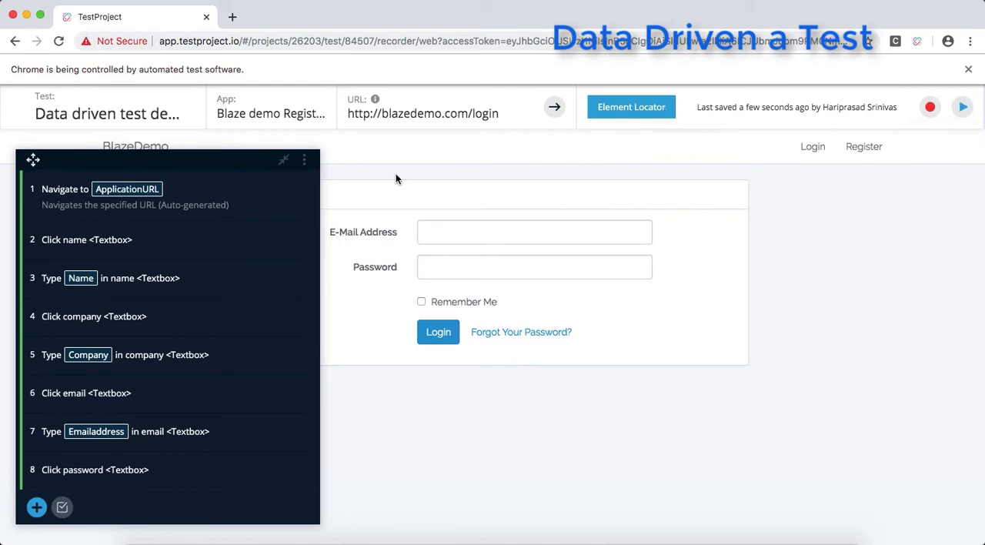
{"action": "left_click", "coordinate": [13, 16]}
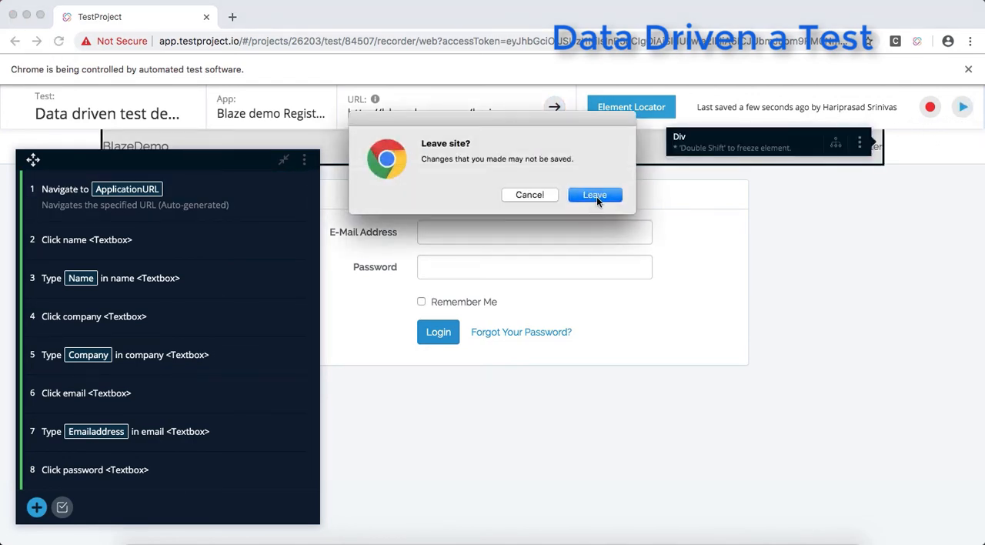
{"action": "left_click", "coordinate": [595, 195]}
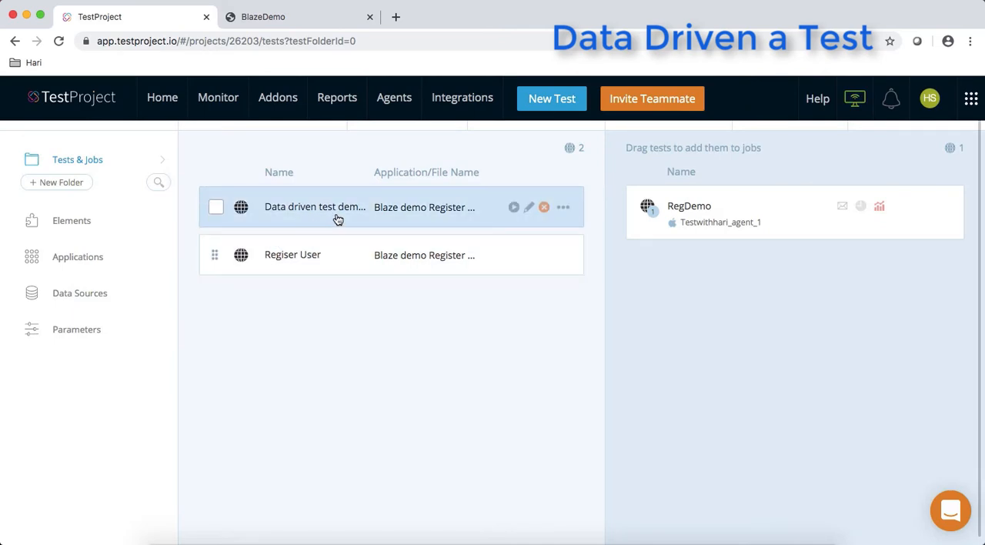
- Remove the "Regiser User" test from the RegDemo job
{"action": "left_click", "coordinate": [216, 208]}
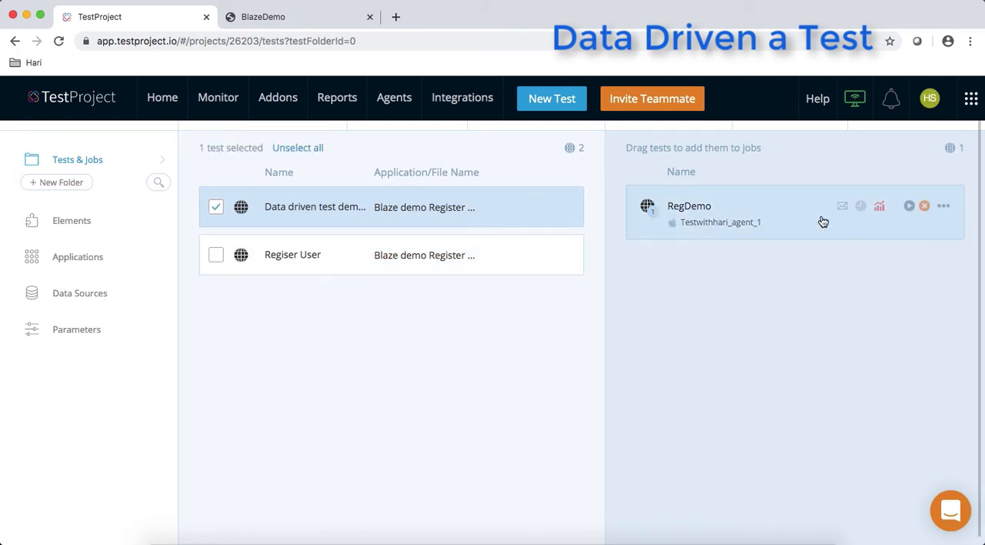
{"action": "left_click", "coordinate": [712, 232]}
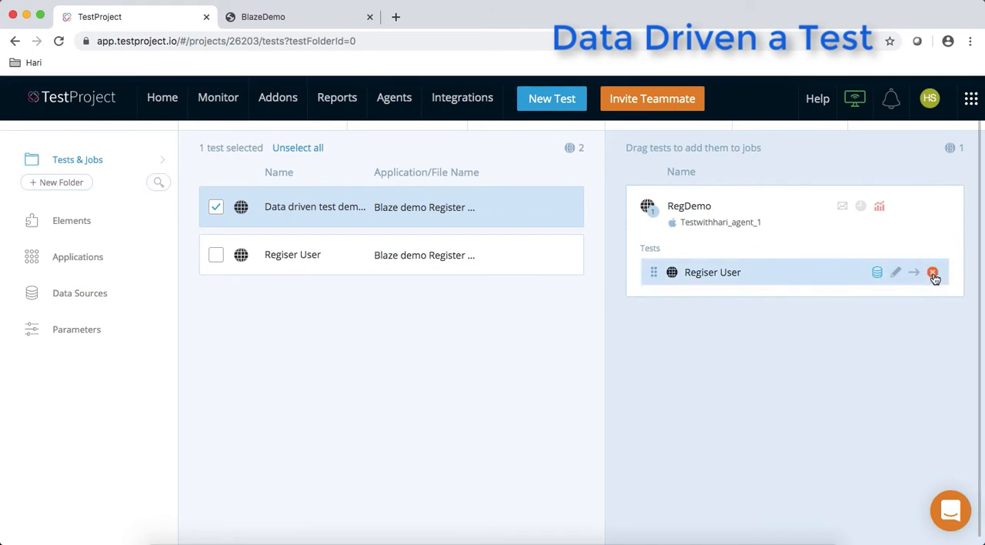
{"action": "left_click", "coordinate": [932, 273]}
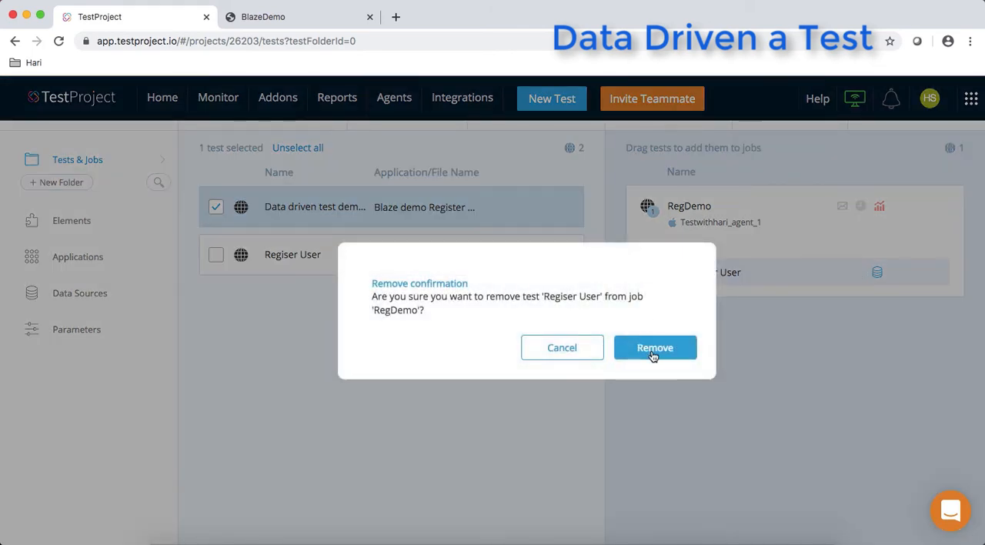
{"action": "left_click", "coordinate": [653, 350]}
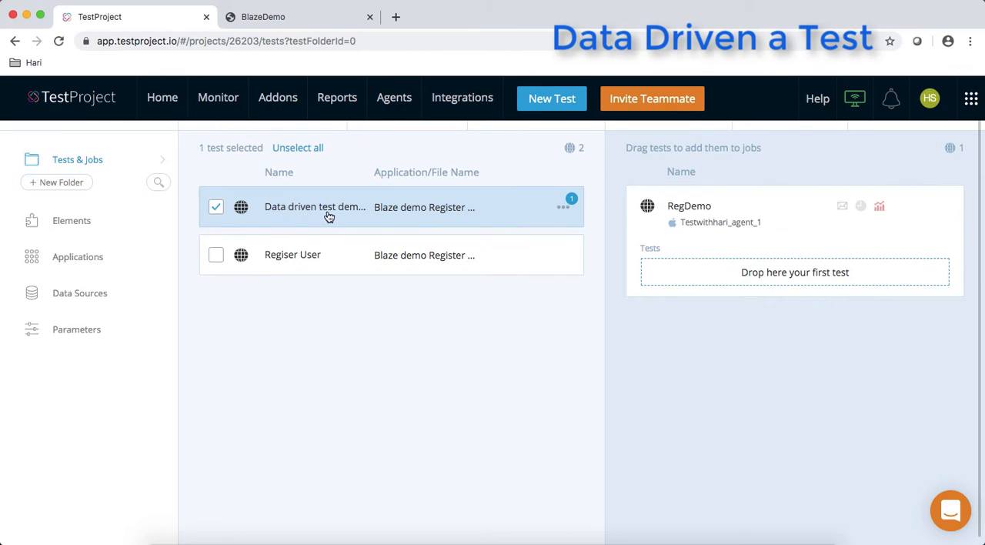
- Download the data source template of the "Data driven test demo 2" test and open the CSV file in Excel
{"action": "left_click", "coordinate": [564, 208]}
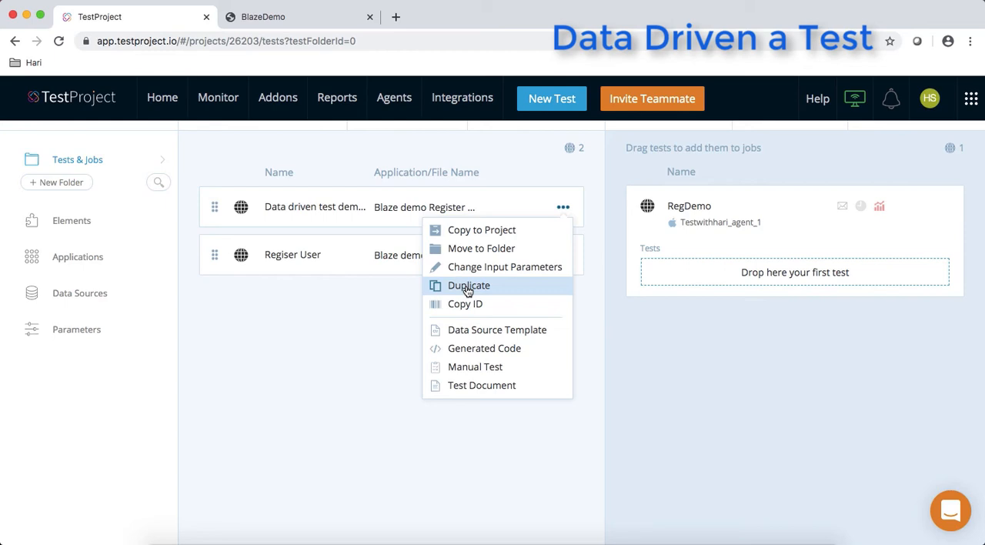
{"action": "left_click", "coordinate": [503, 330]}
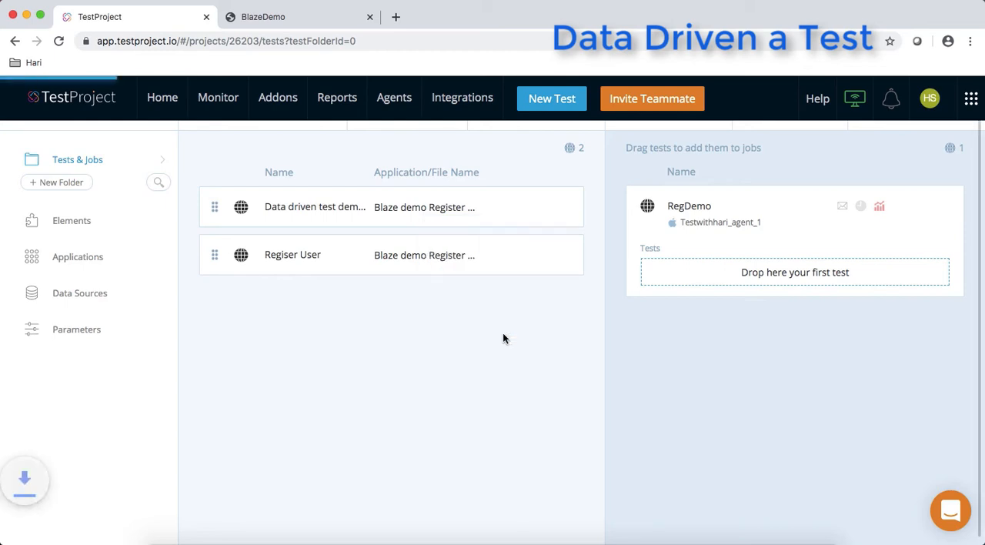
{"action": "left_click", "coordinate": [54, 529]}
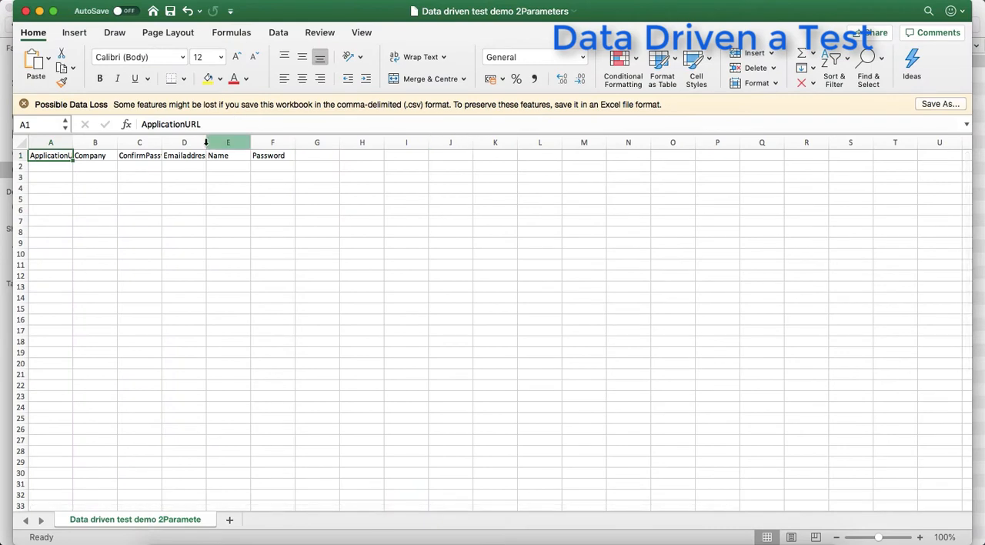
- Widen the ApplicationURL, ConfirmPassword and Emailaddress columns so their headings fit
{"action": "left_click_drag", "start_coordinate": [73, 141], "coordinate": [108, 141]}
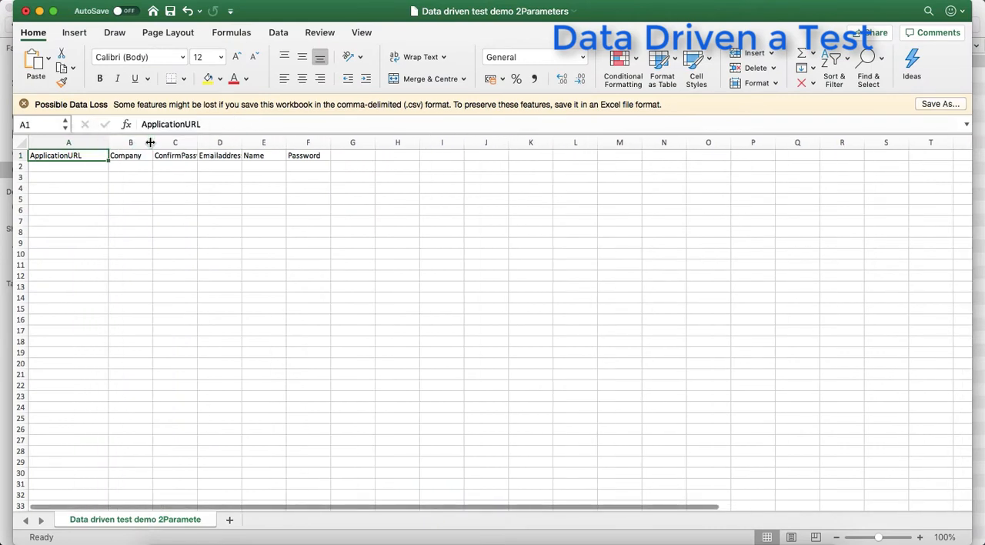
{"action": "left_click", "coordinate": [153, 142]}
{"action": "left_click_drag", "start_coordinate": [197, 142], "coordinate": [290, 144]}
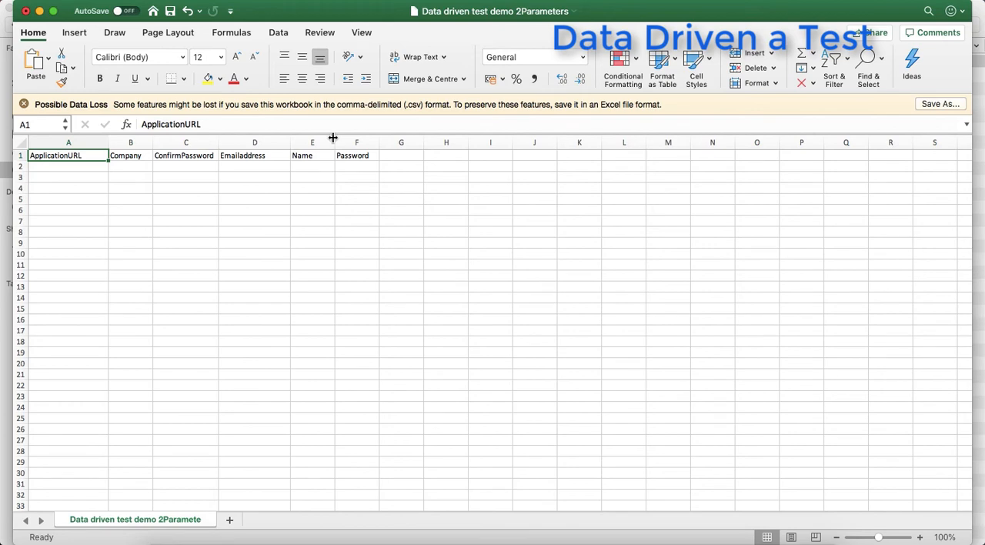
{"action": "left_click", "coordinate": [98, 374]}
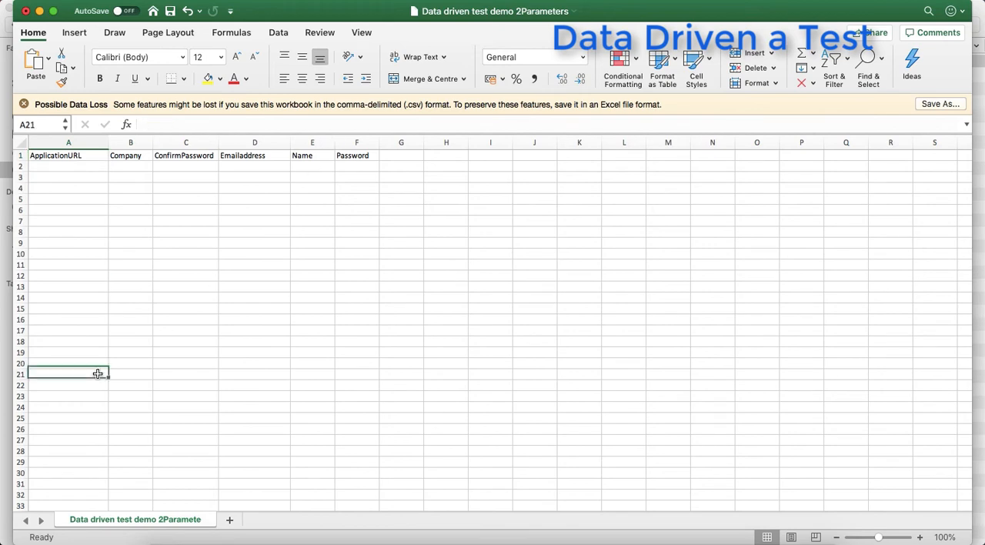
- Delete the entire ApplicationURL column from the CSV sheet
{"action": "left_click", "coordinate": [87, 141]}
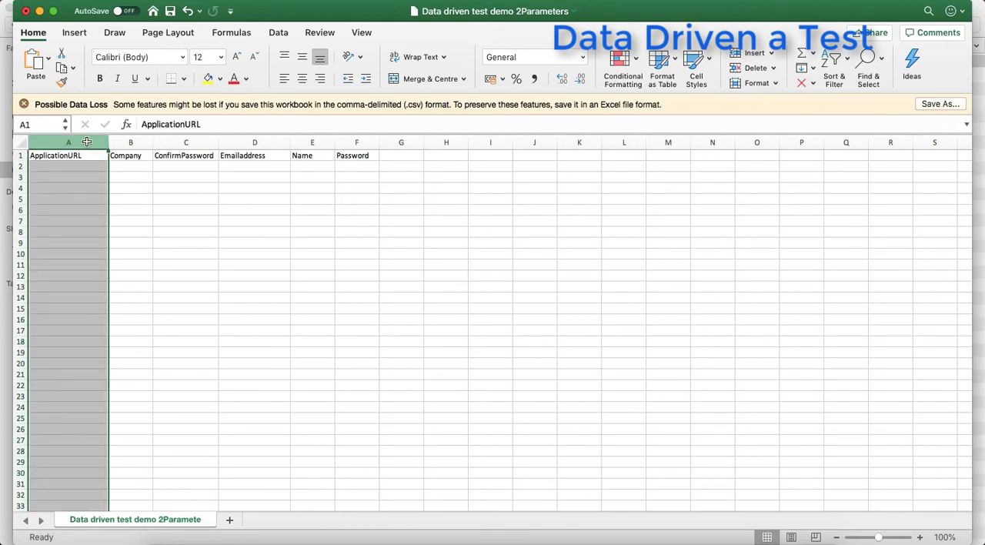
{"action": "right_click", "coordinate": [87, 141]}
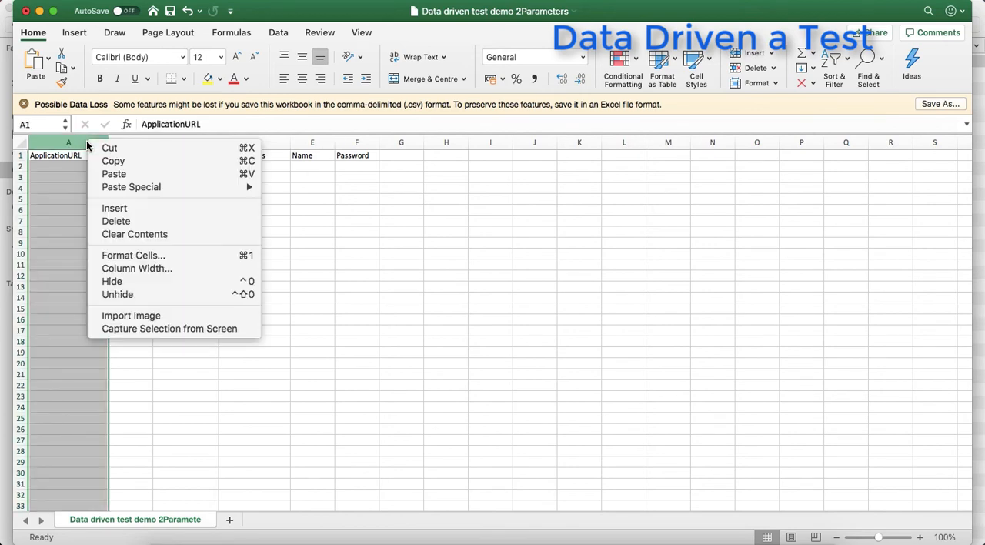
{"action": "left_click", "coordinate": [115, 221]}
{"action": "left_click", "coordinate": [114, 221]}
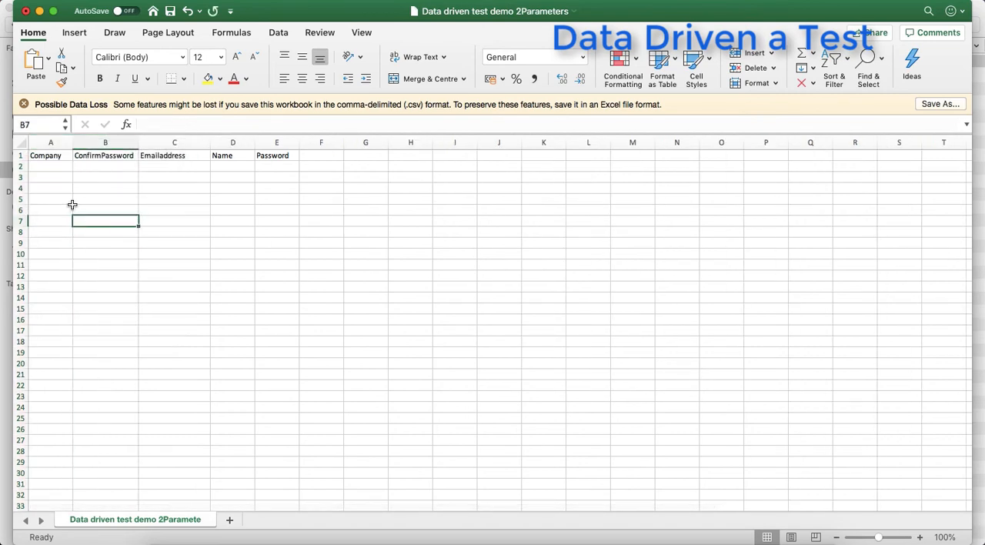
- Review the remaining parameter headings in row 1 and the empty data rows beneath them
{"action": "left_click", "coordinate": [50, 158]}
{"action": "key", "text": "Right"}
{"action": "key", "text": "Right"}
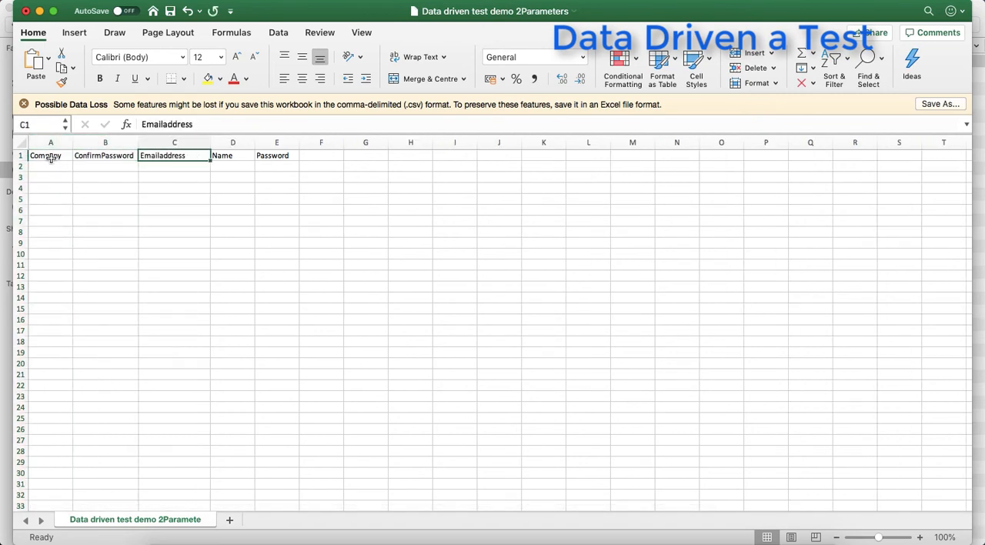
{"action": "left_click", "coordinate": [51, 164]}
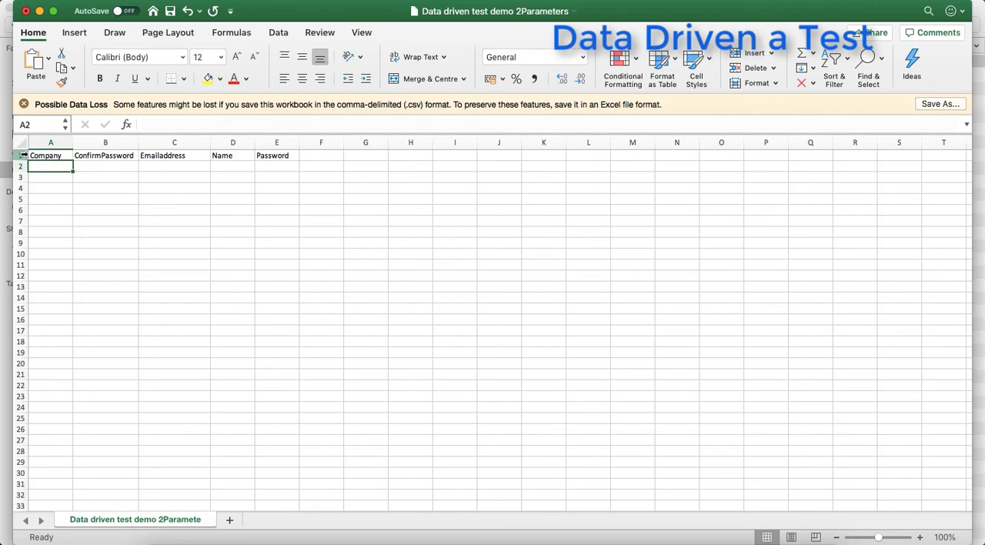
{"action": "left_click", "coordinate": [20, 154]}
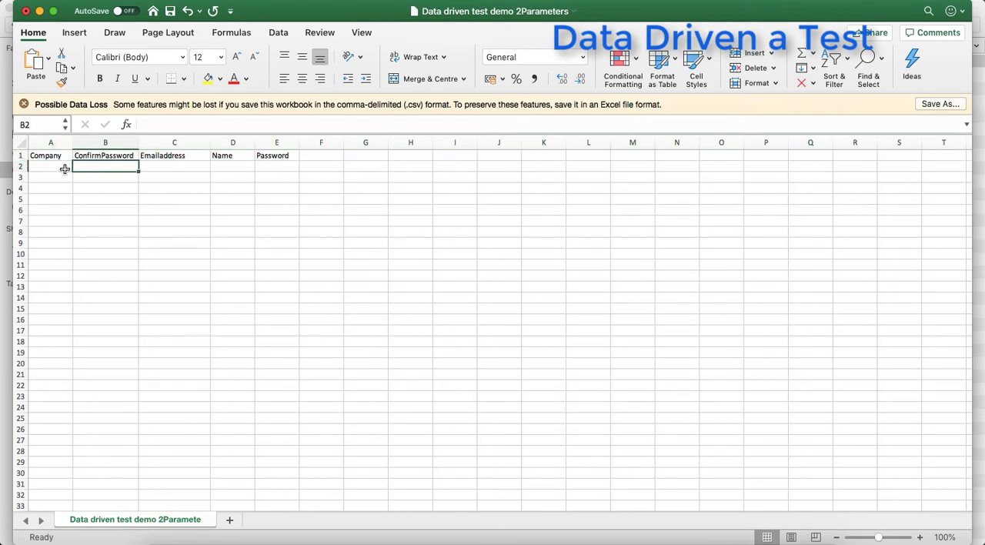
{"action": "left_click_drag", "start_coordinate": [54, 167], "coordinate": [68, 276]}
{"action": "left_click", "coordinate": [68, 272]}
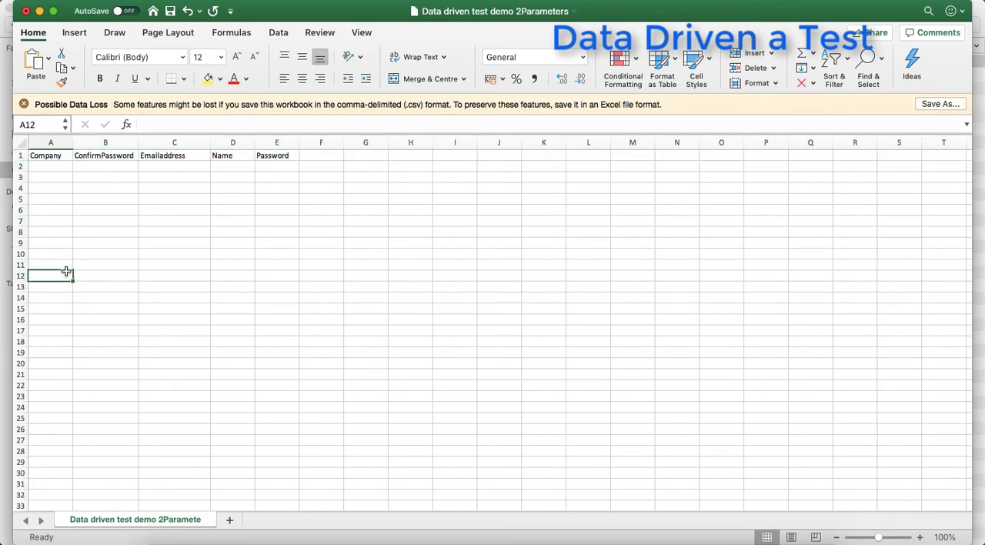
{"action": "left_click", "coordinate": [64, 226]}
{"action": "left_click", "coordinate": [55, 176]}
- Enter Comp1 as the Company value in the first data row, cell A2
{"action": "left_click", "coordinate": [54, 169]}
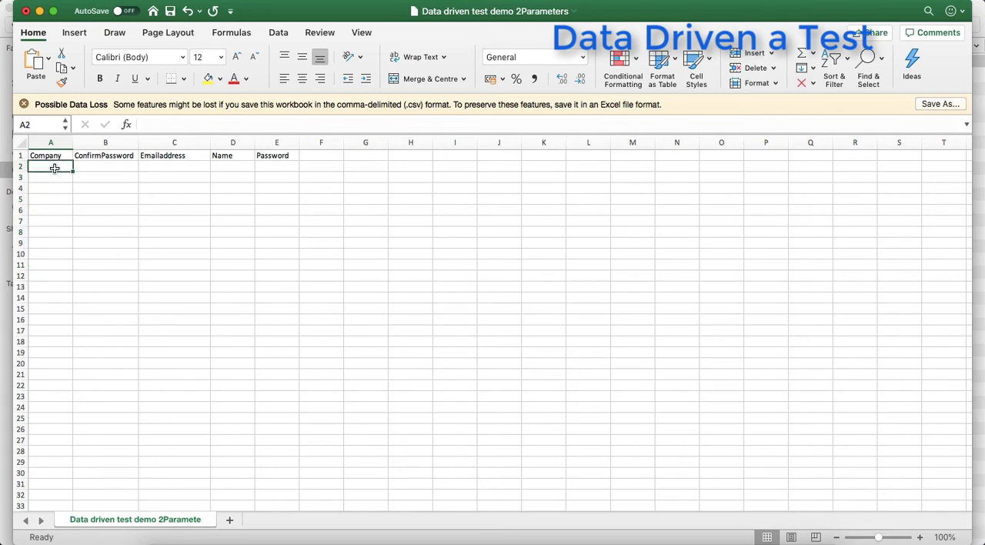
{"action": "type", "text": "Compa"}
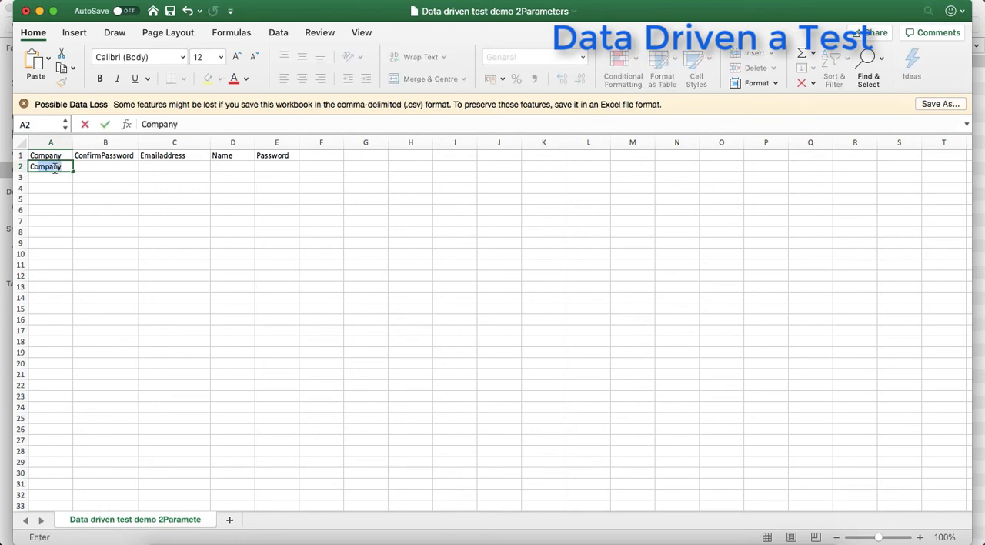
{"action": "type", "text": "n"}
{"action": "key", "text": "BackSpace"}
{"action": "type", "text": "mp"}
{"action": "key", "text": "BackSpace"}
{"action": "type", "text": "1"}
{"action": "left_click", "coordinate": [76, 224]}
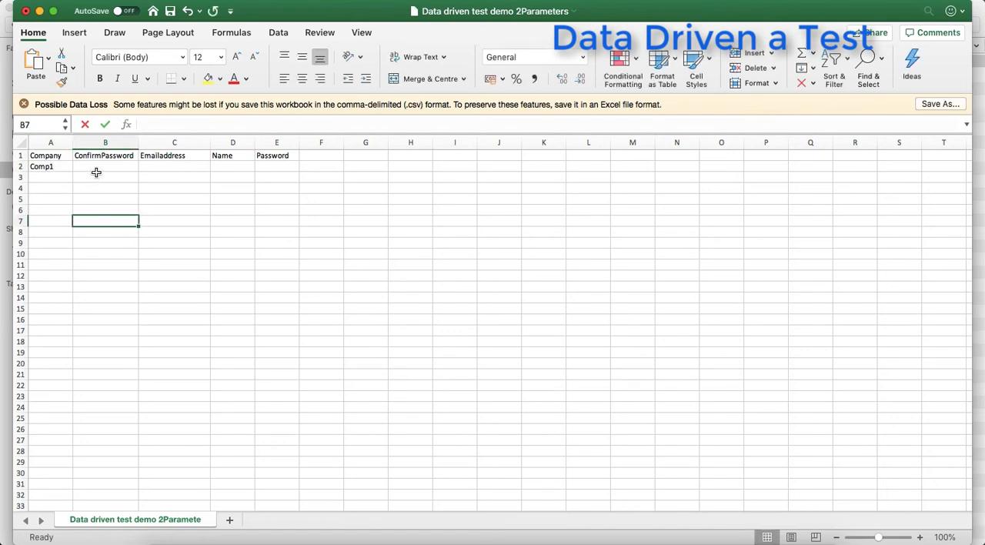
- Complete row 2 with the confirmation password, the e-mail address, the name User1 and the account password
{"action": "left_click", "coordinate": [100, 169]}
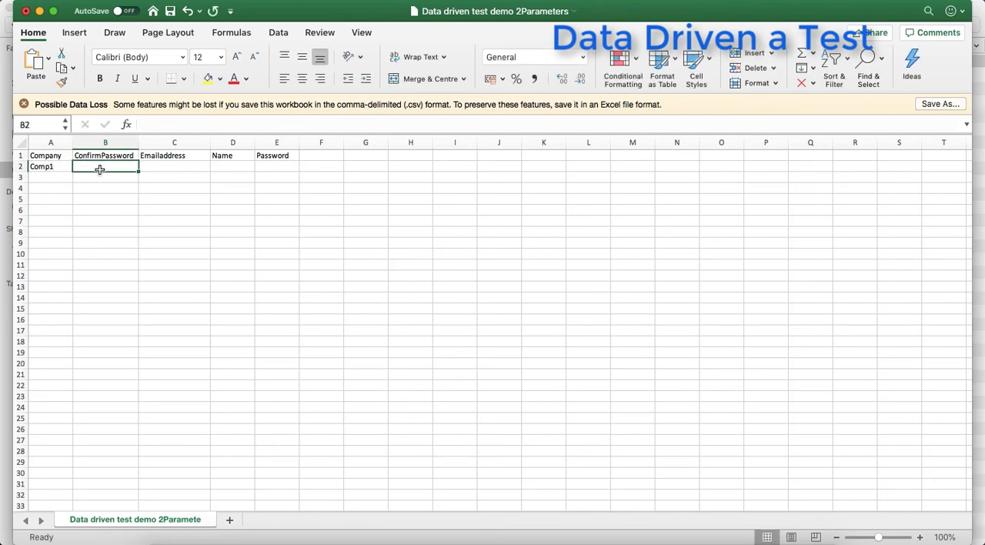
{"action": "type", "text": "Admin"}
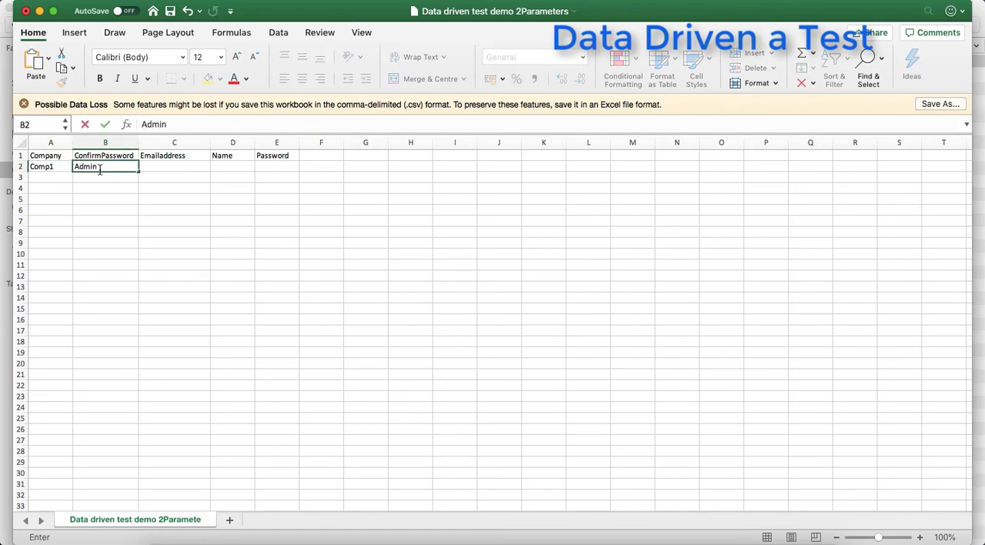
{"action": "type", "text": "12"}
{"action": "type", "text": "3"}
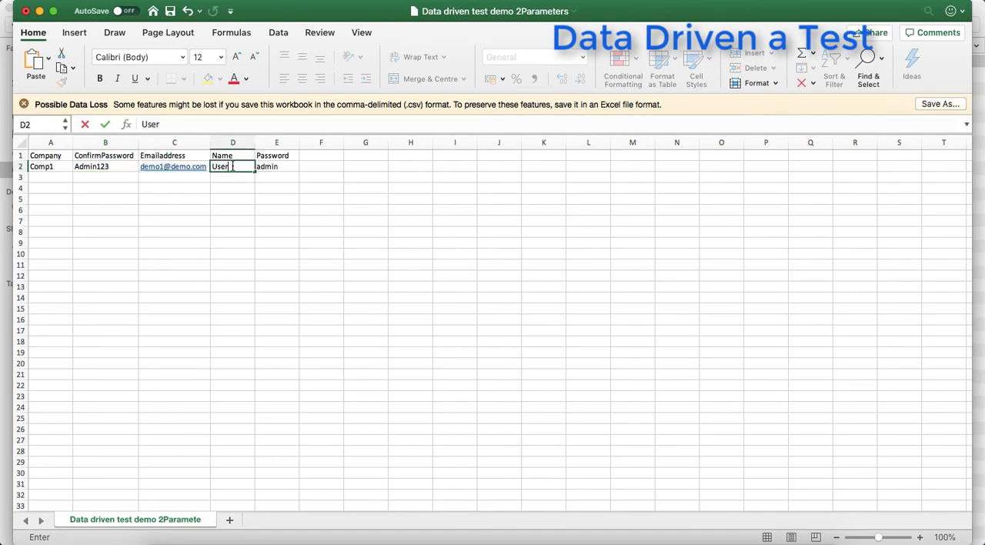
{"action": "key", "text": "Return"}
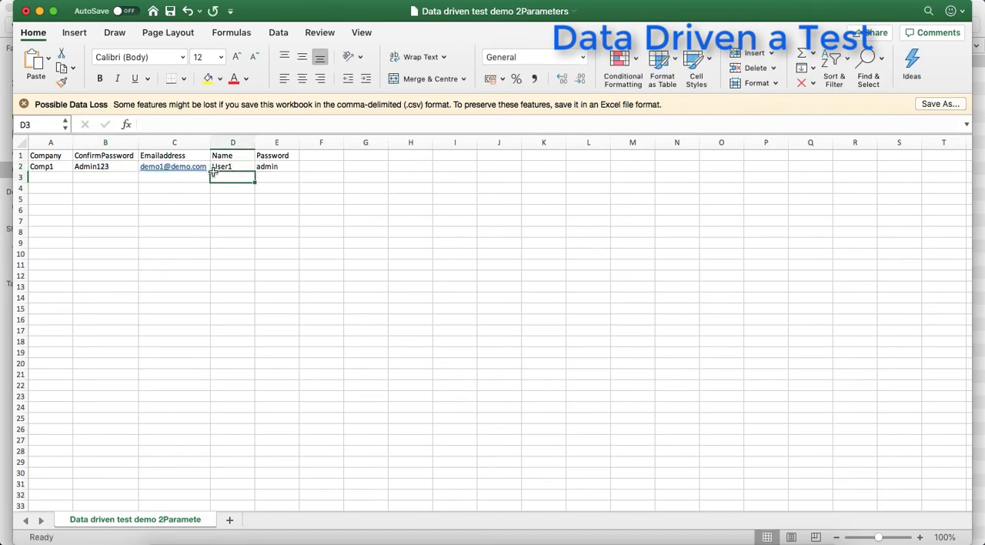
- Copy row 2 down through row 11, numbering companies Comp2 to Comp10 and names User2 to User10, and save the CSV file
{"action": "left_click", "coordinate": [60, 166]}
{"action": "left_click_drag", "start_coordinate": [60, 166], "coordinate": [271, 166]}
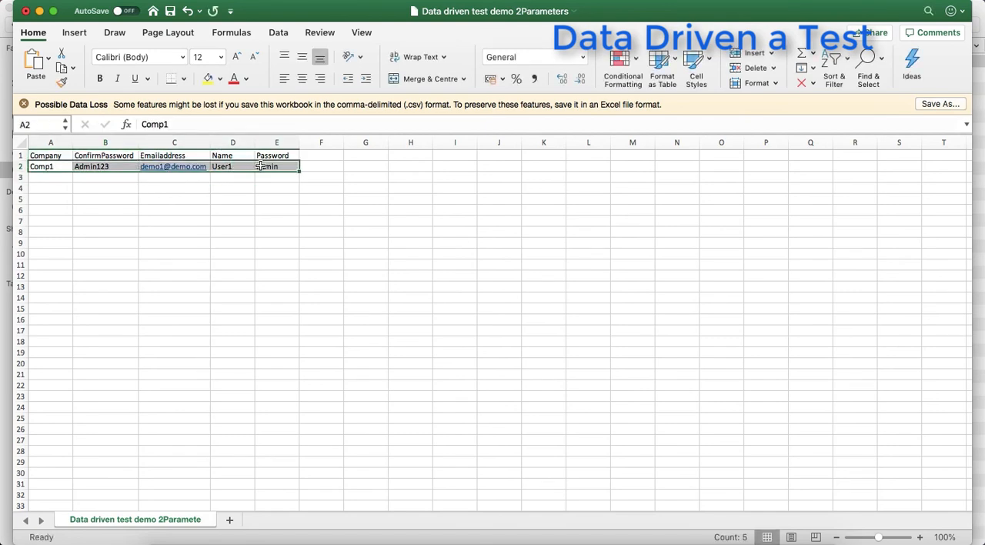
{"action": "key", "text": "super+c"}
{"action": "left_click_drag", "start_coordinate": [53, 177], "coordinate": [292, 248]}
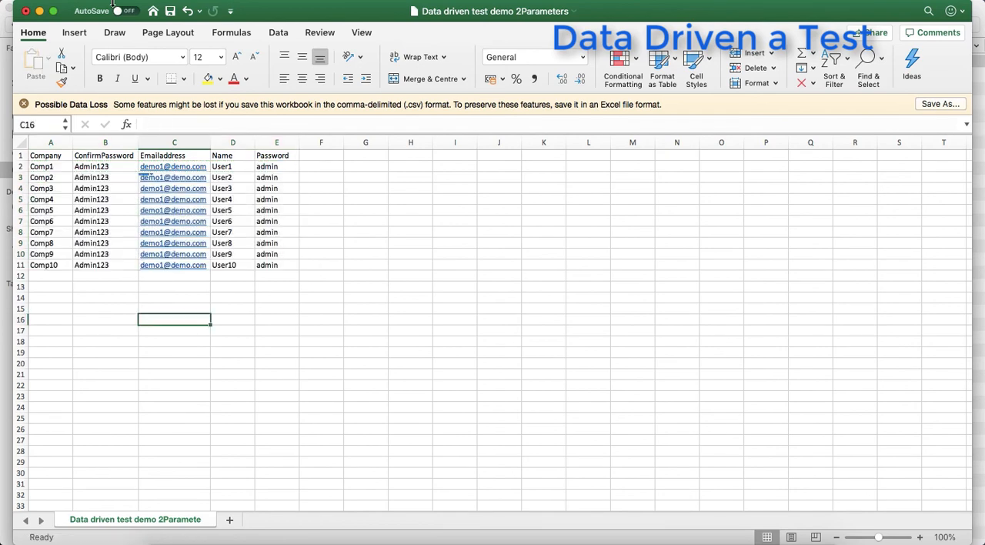
{"action": "left_click", "coordinate": [171, 11]}
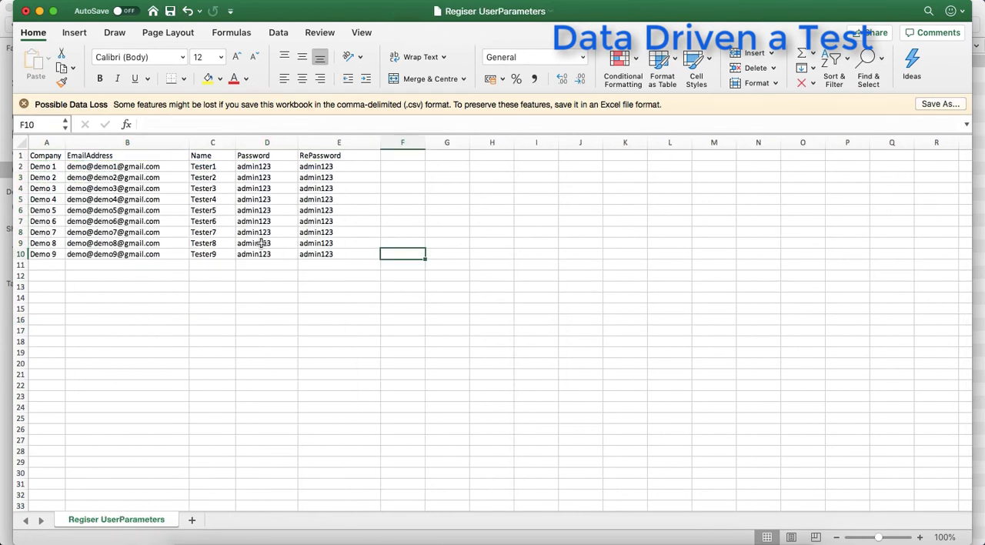
- Switch to TestProject in the browser and delete the existing Register User data source
{"action": "left_click", "coordinate": [297, 532]}
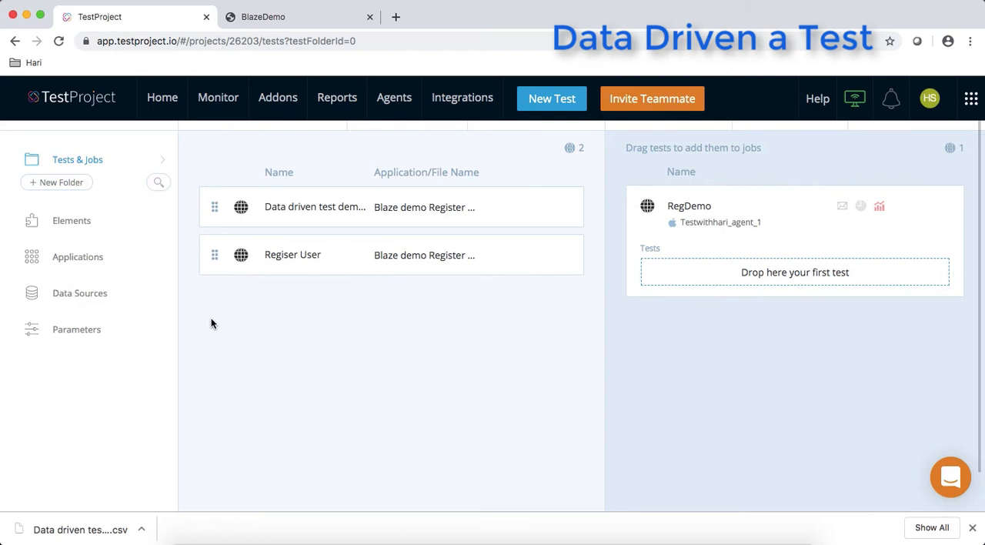
{"action": "left_click", "coordinate": [98, 297]}
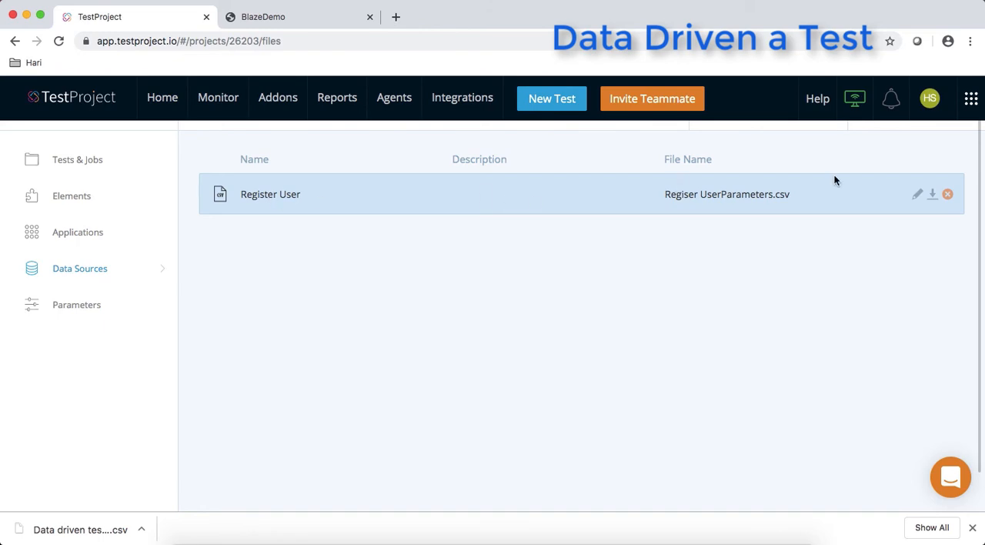
{"action": "left_click", "coordinate": [947, 193]}
{"action": "left_click", "coordinate": [639, 329]}
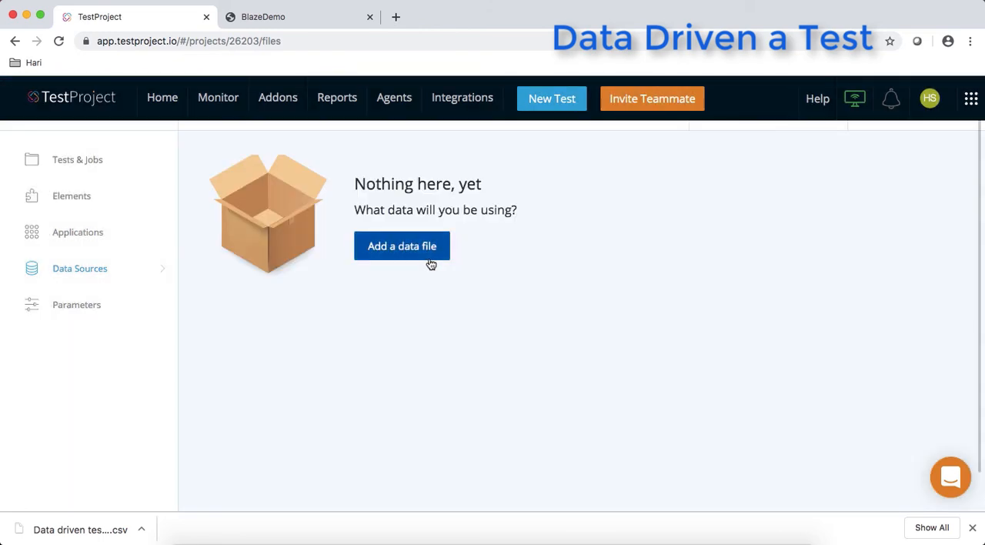
- Start adding a new data source and name it Data Driven Demo1
{"action": "left_click", "coordinate": [431, 262]}
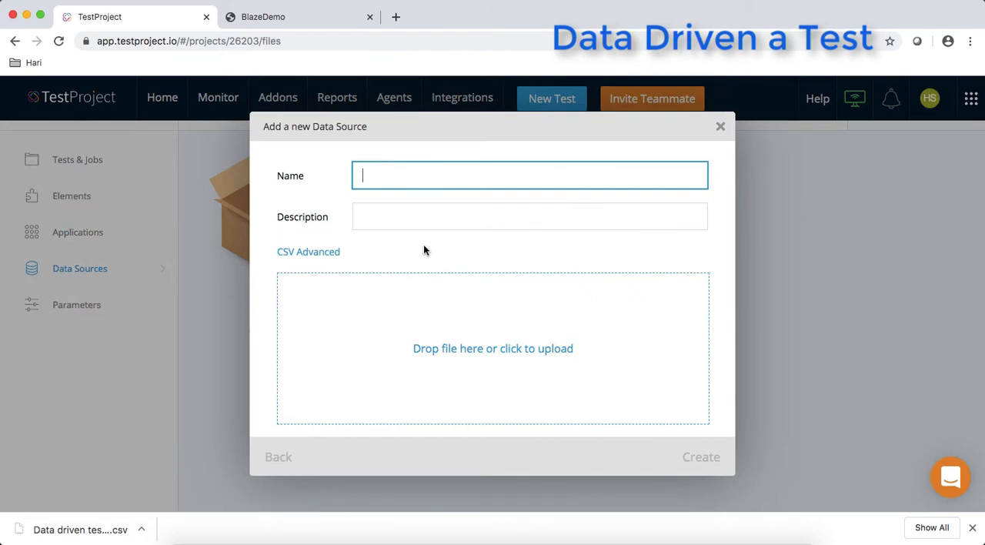
{"action": "type", "text": "D"}
{"action": "key", "text": "BackSpace"}
{"action": "type", "text": "Data Driv"}
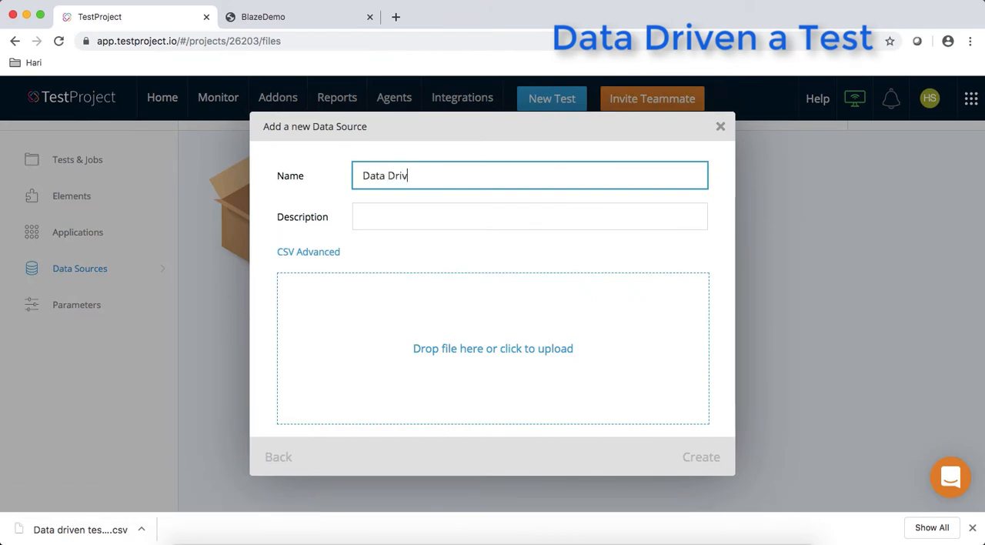
{"action": "type", "text": "en Demo1"}
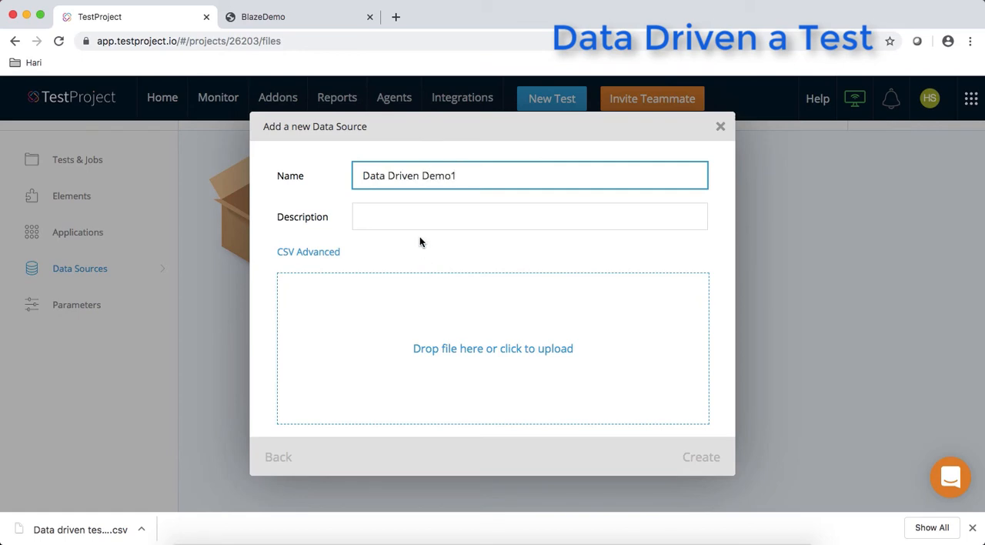
- Upload "Data driven test demo 2Parameters.csv" from the Downloads folder and create the data source
{"action": "left_click", "coordinate": [444, 347]}
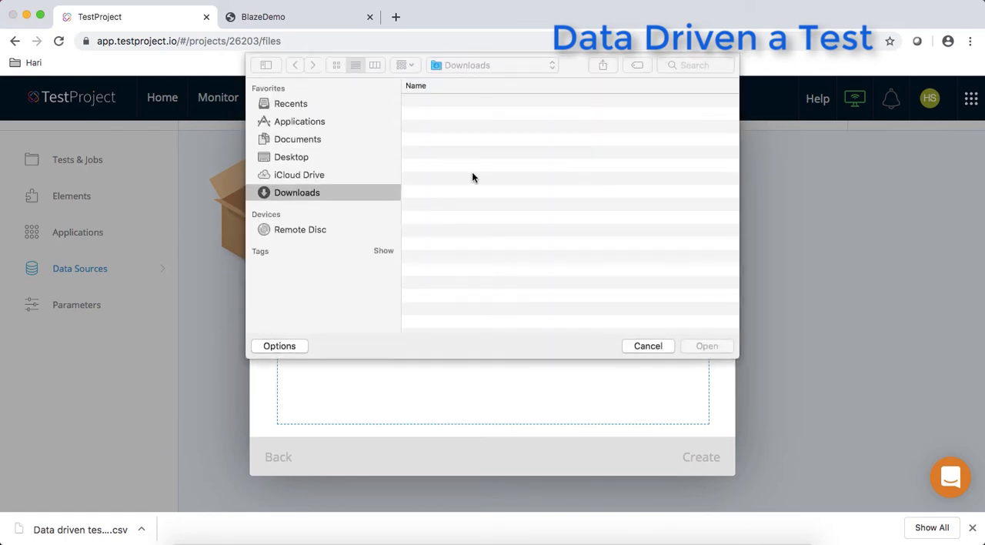
{"action": "left_click", "coordinate": [477, 103]}
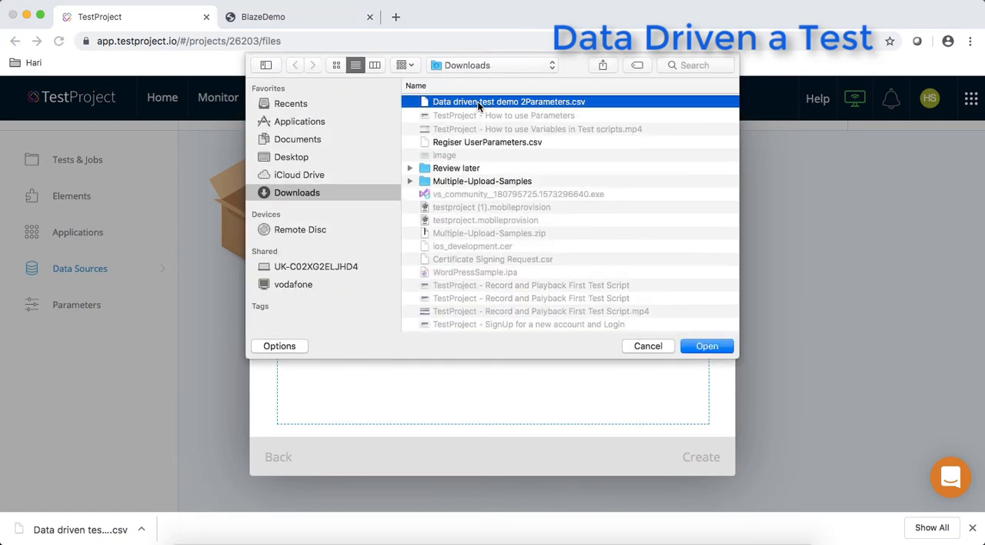
{"action": "left_click", "coordinate": [707, 347]}
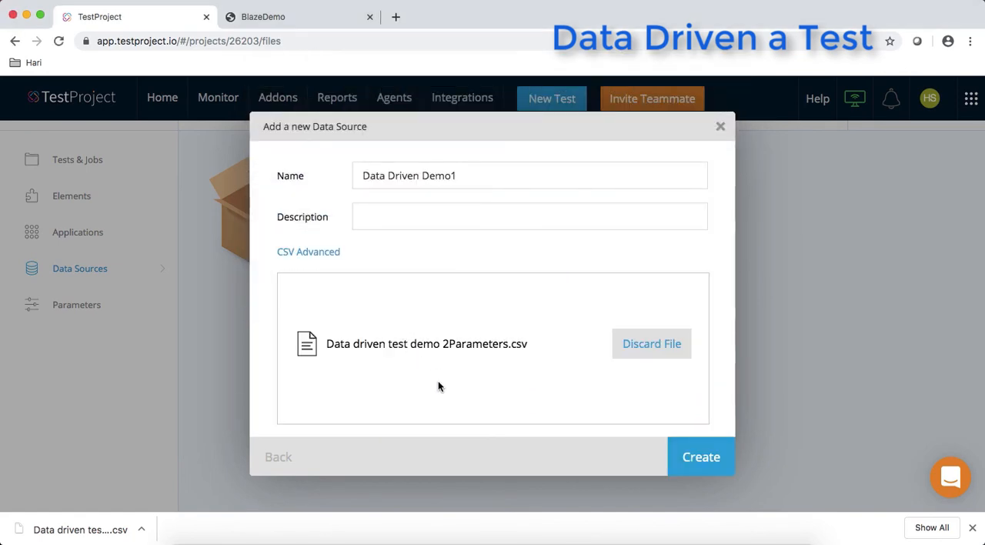
{"action": "left_click", "coordinate": [700, 462]}
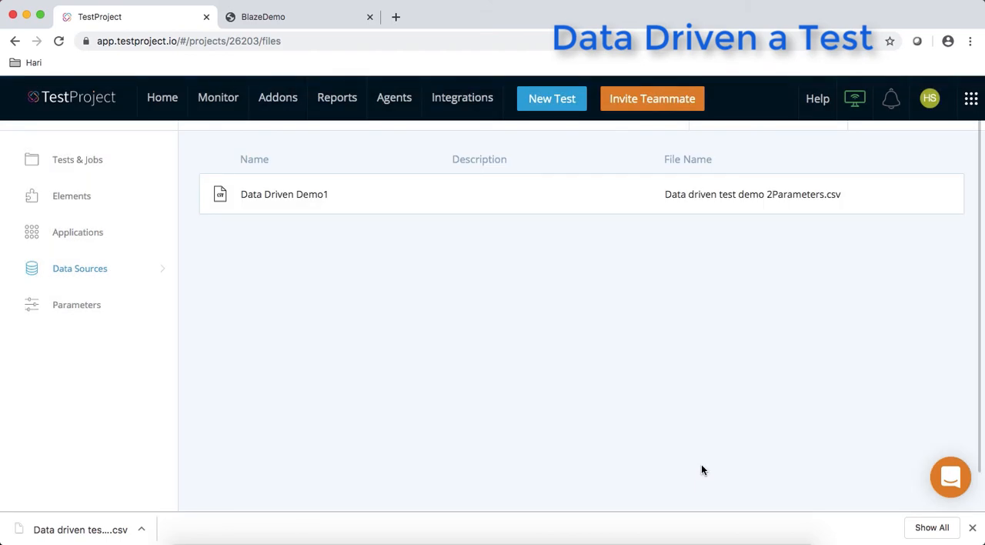
- Return to the tests and jobs overview and add the "Data driven test demo 2" test to the RegDemo job
{"action": "left_click", "coordinate": [94, 161]}
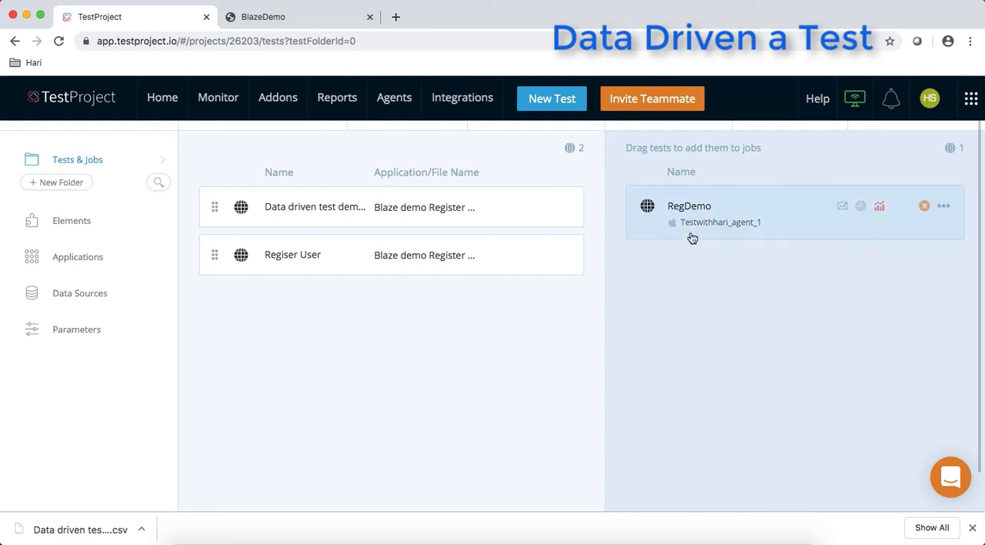
{"action": "left_click", "coordinate": [759, 222]}
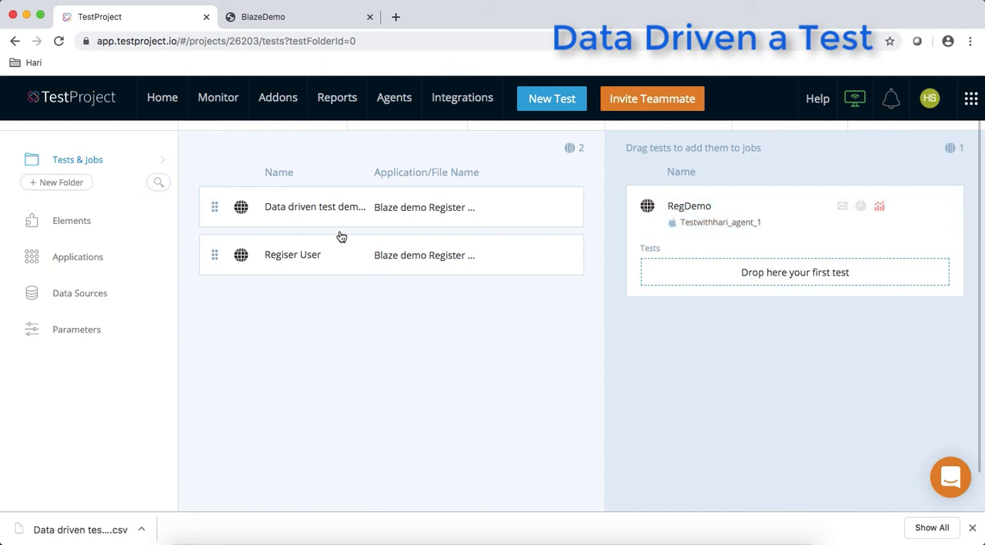
{"action": "left_click", "coordinate": [217, 208]}
{"action": "left_click_drag", "start_coordinate": [288, 213], "coordinate": [702, 271]}
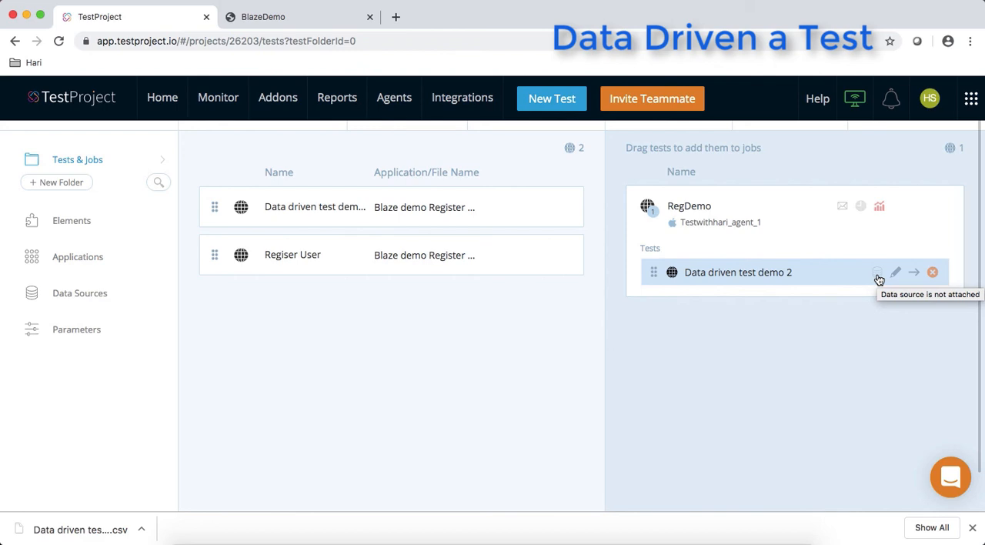
- Attach the Data Driven Demo1 data source to the "Data driven test demo 2" test in the RegDemo job
{"action": "left_click", "coordinate": [878, 276]}
{"action": "left_click", "coordinate": [413, 250]}
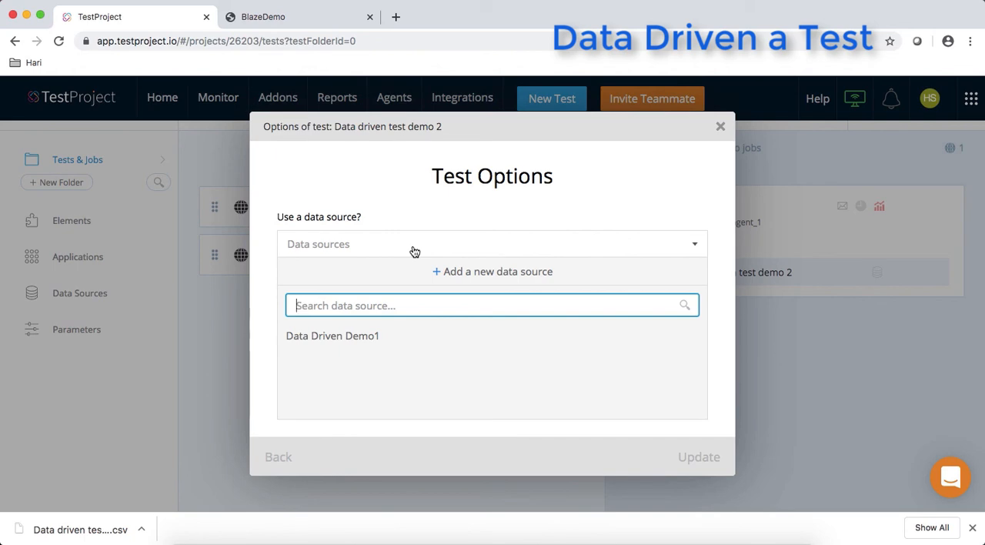
{"action": "left_click", "coordinate": [353, 338]}
{"action": "left_click", "coordinate": [723, 462]}
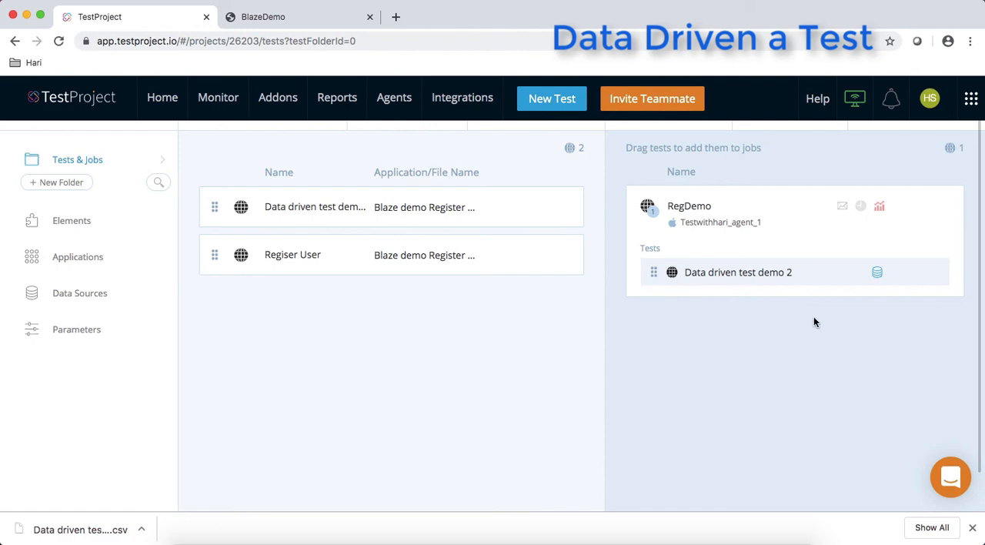
- Run the RegDemo job with its attached data source and open the job's execution report
{"action": "mouse_move", "coordinate": [910, 200]}
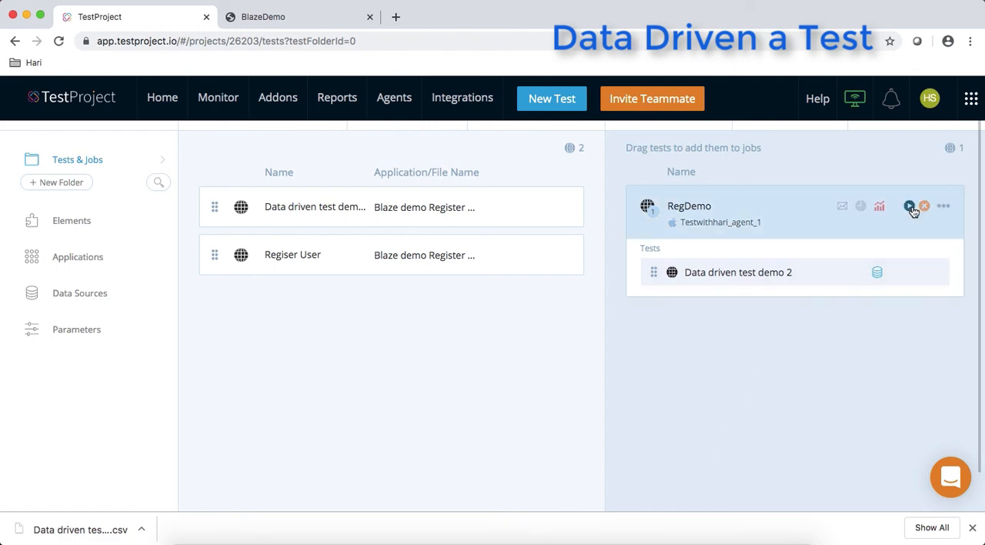
{"action": "left_click", "coordinate": [910, 206]}
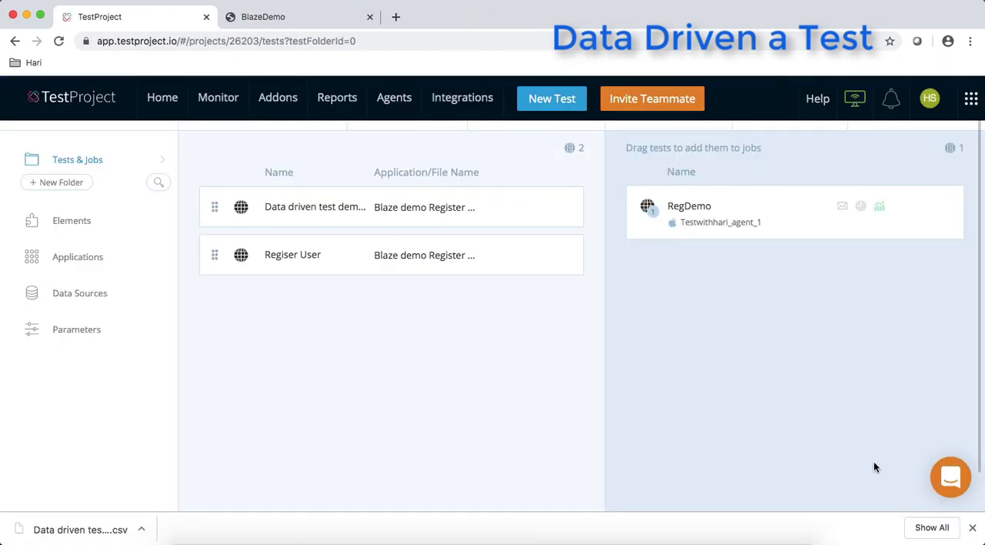
{"action": "left_click", "coordinate": [881, 208]}
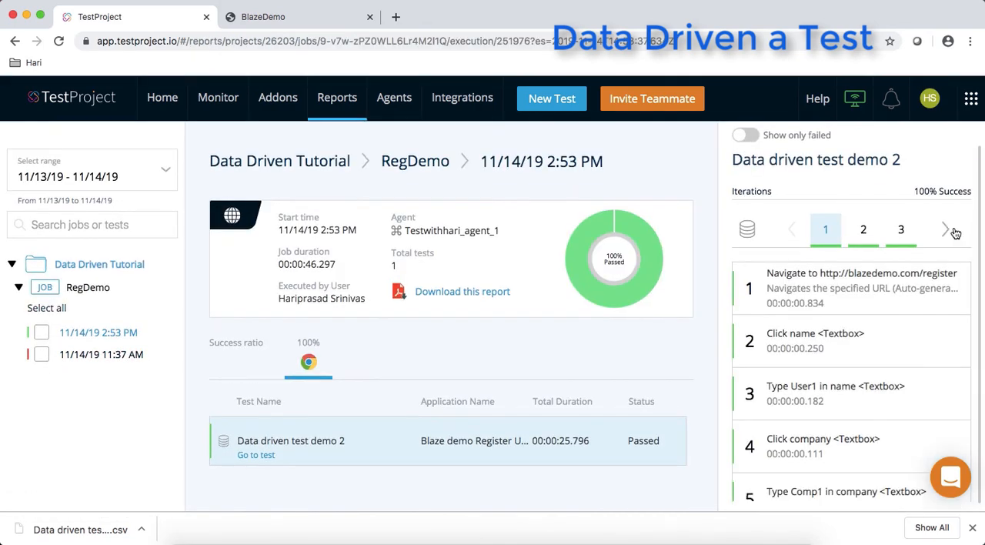
- Examine the report's iterations for "Data driven test demo 2", paging from the first to the last and reviewing the executed test steps
{"action": "left_click", "coordinate": [946, 231]}
{"action": "left_click", "coordinate": [946, 231]}
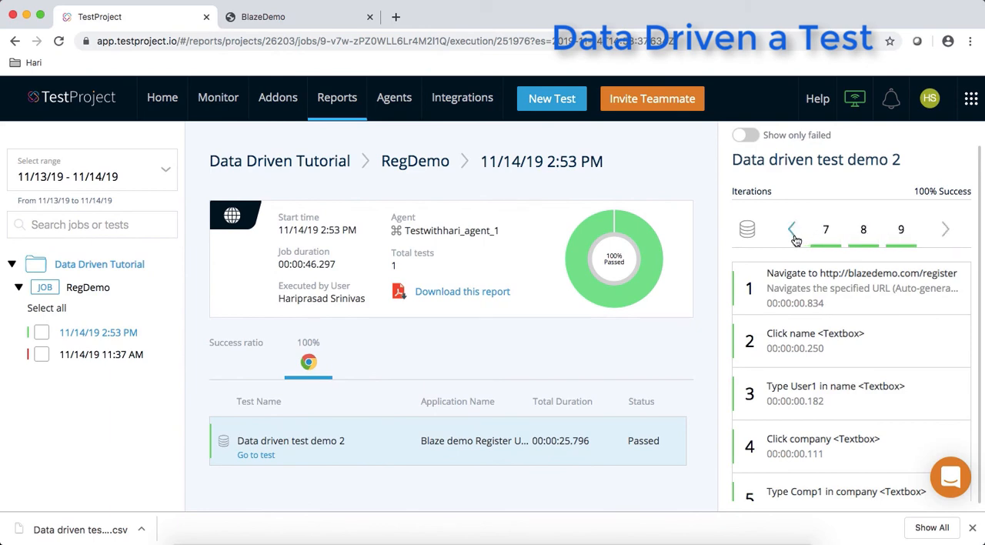
{"action": "scroll", "coordinate": [798, 300], "scroll_direction": "down", "scroll_amount": 3}
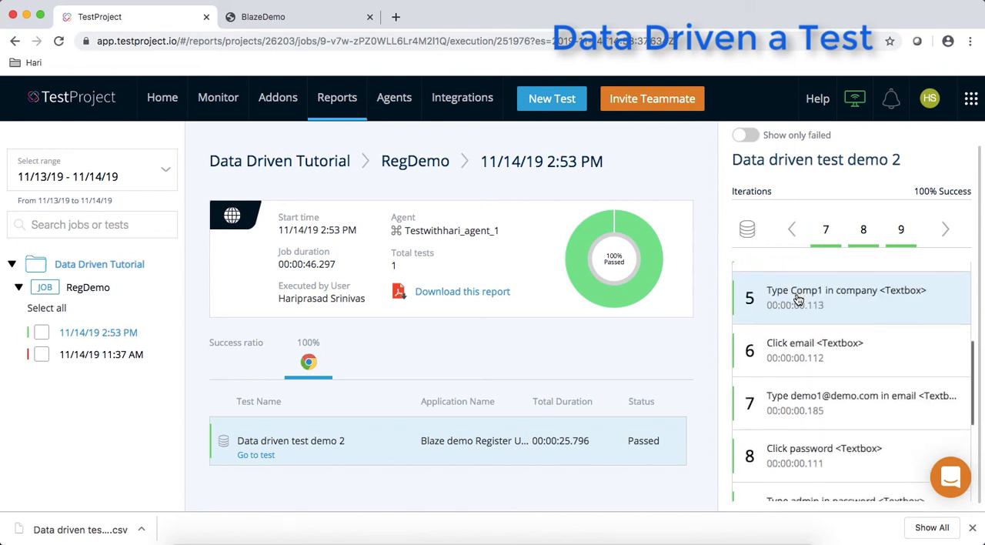
{"action": "scroll", "coordinate": [797, 300], "scroll_direction": "down", "scroll_amount": 3}
{"action": "left_click", "coordinate": [825, 229]}
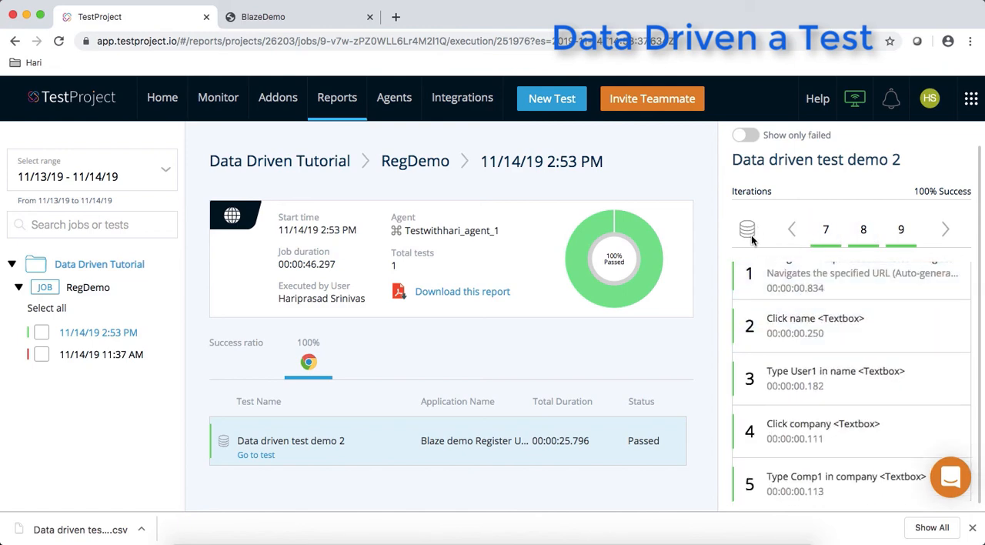
{"action": "left_click", "coordinate": [794, 234]}
{"action": "left_click", "coordinate": [796, 236]}
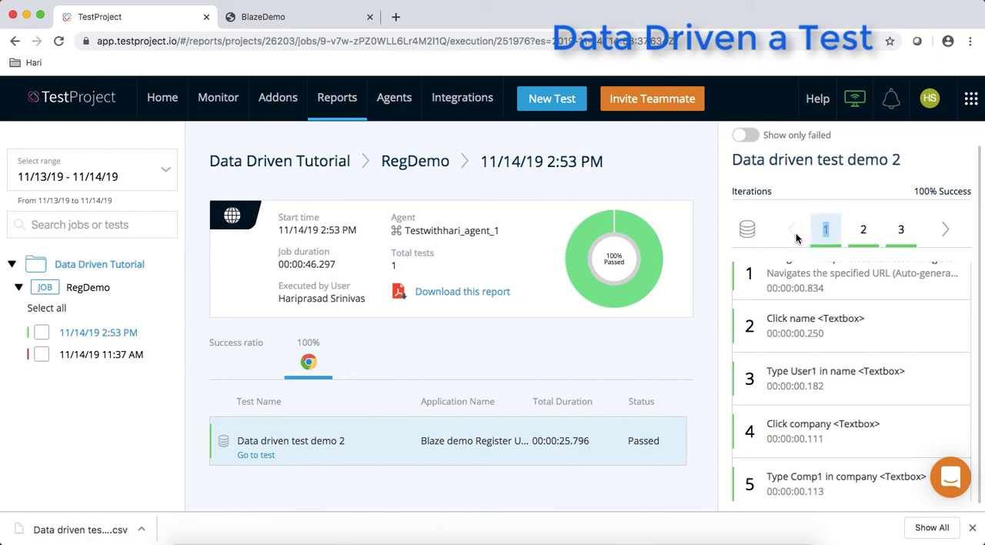
{"action": "left_click", "coordinate": [946, 232]}
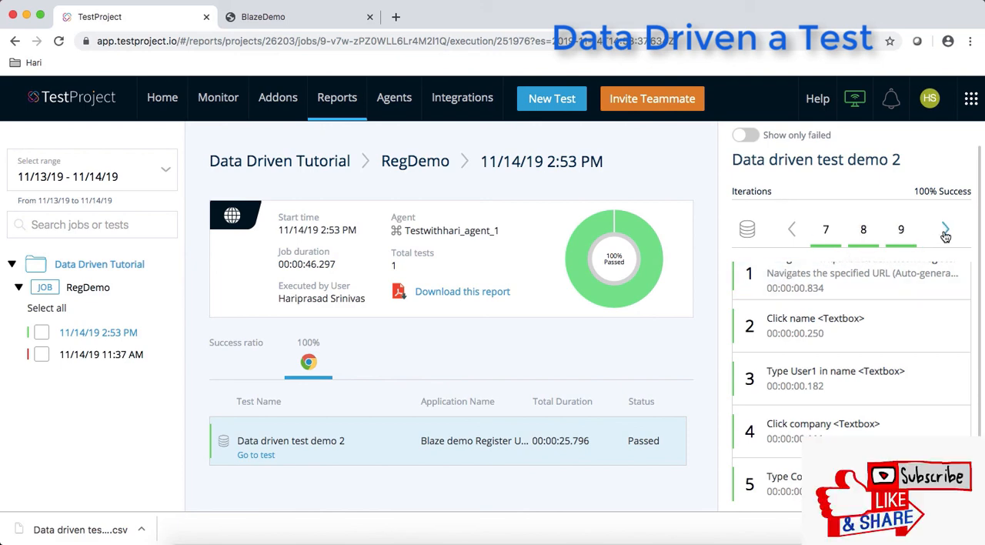
{"action": "left_click", "coordinate": [945, 234]}
- Return to the home page and open the Data Driven Tutorial project
{"action": "left_click", "coordinate": [158, 99]}
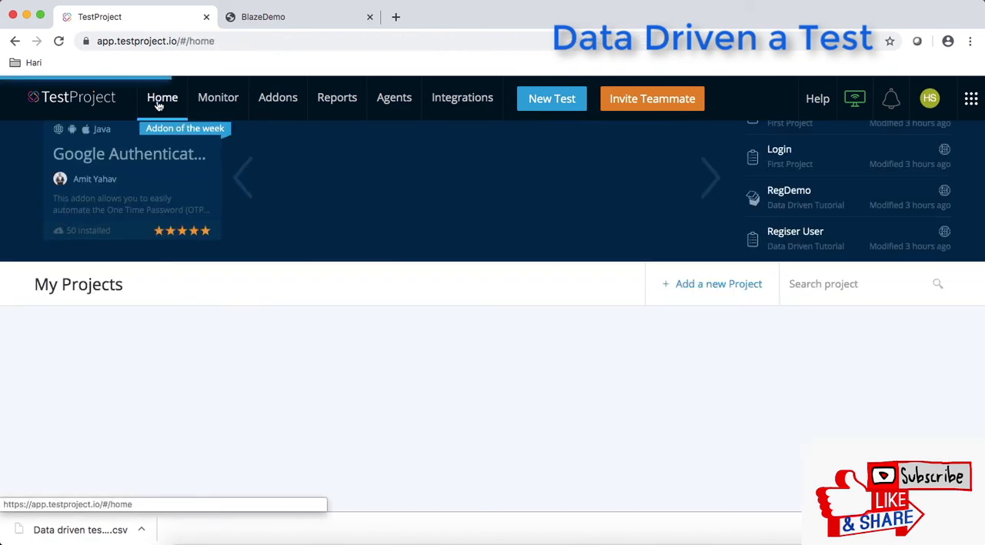
{"action": "scroll", "coordinate": [374, 352], "scroll_direction": "down", "scroll_amount": 2}
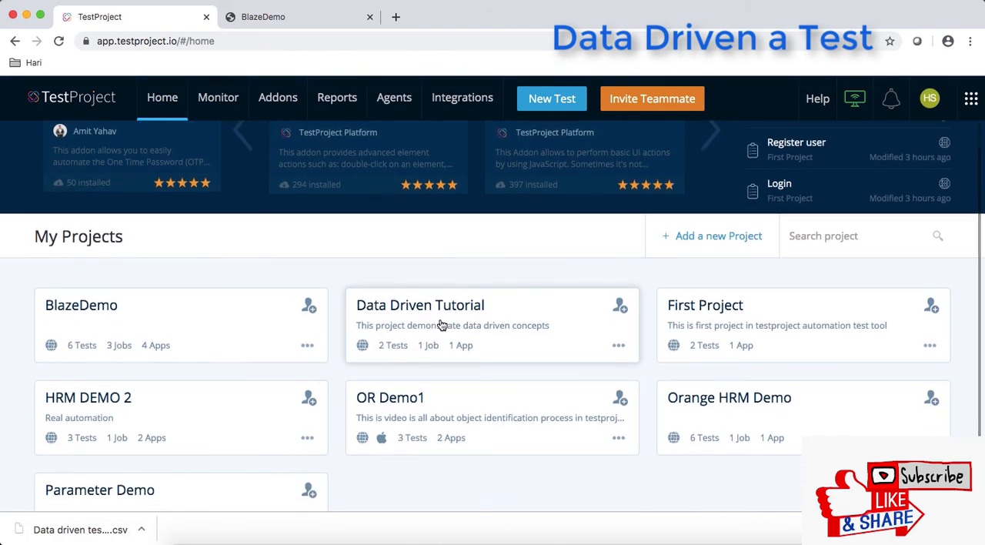
{"action": "left_click", "coordinate": [441, 325]}
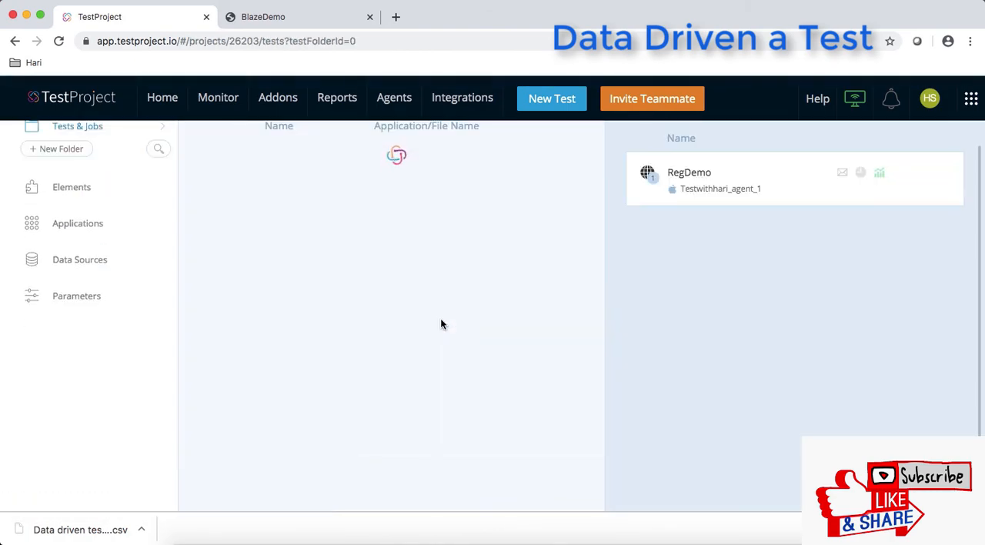